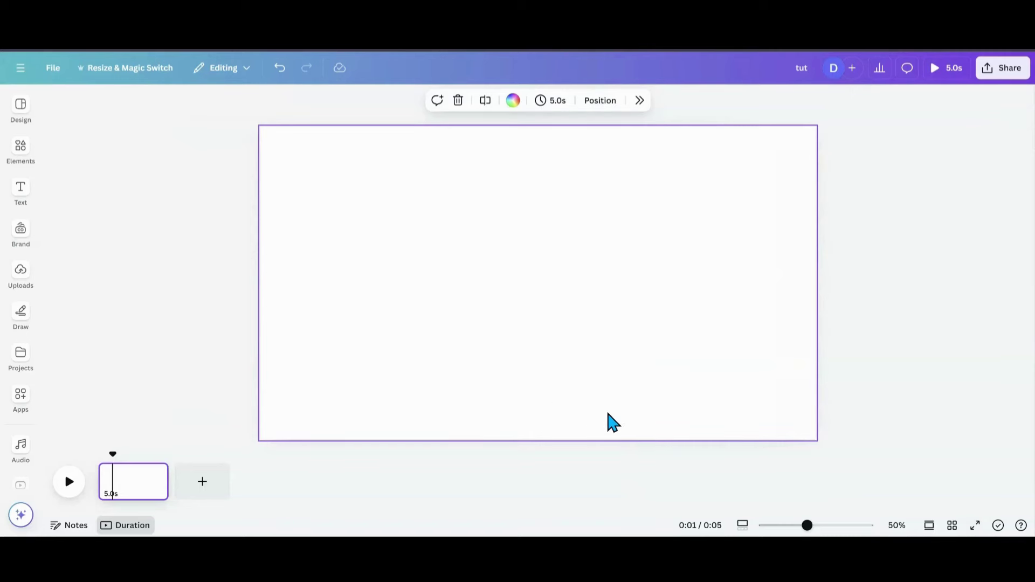
Step: Add a heading to the blank page with the text "M"
left_click(22, 194)
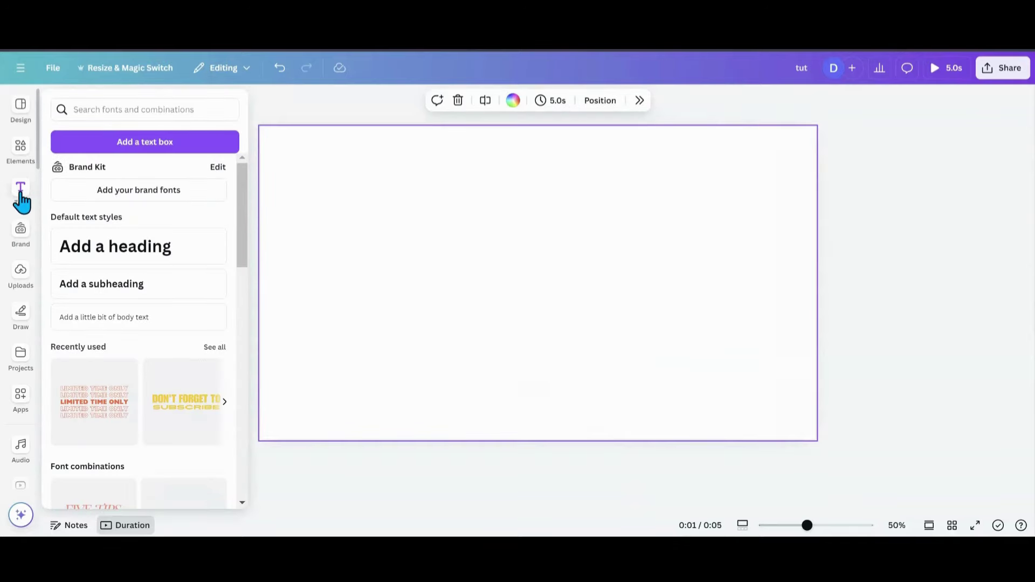
left_click(92, 258)
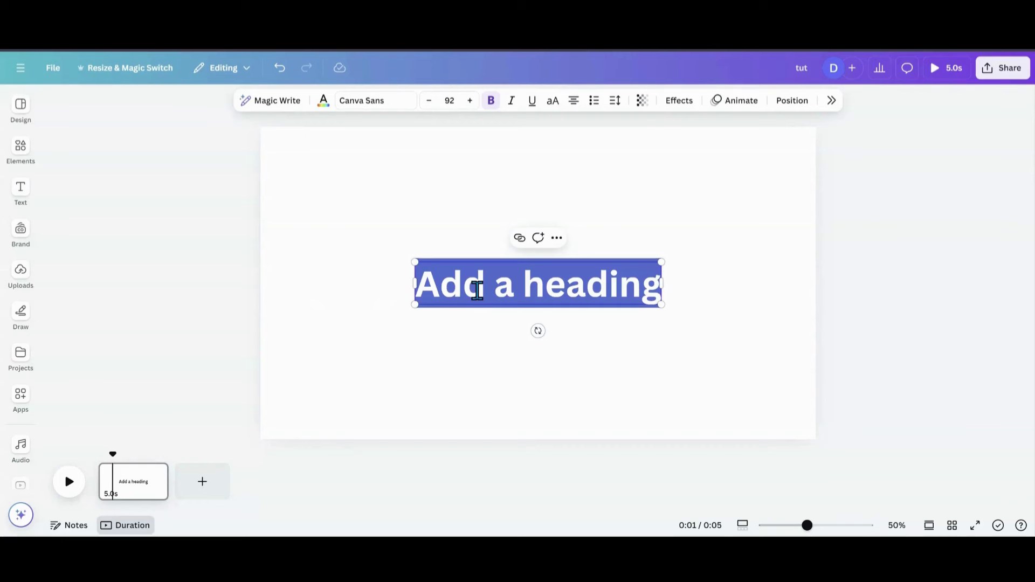
type("M")
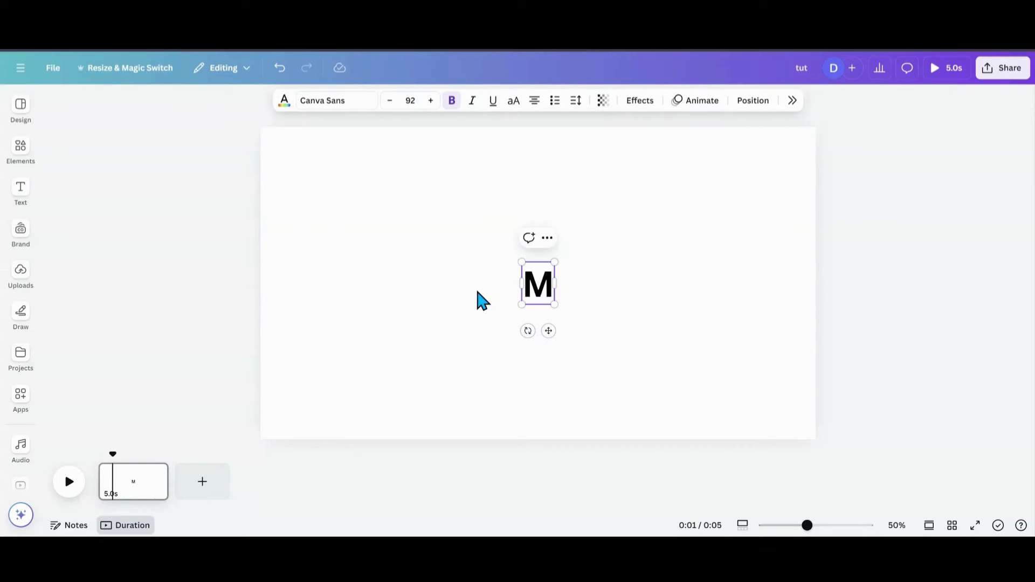
Step: Change the letter's font to Ahsing from the recently used fonts
left_click(351, 104)
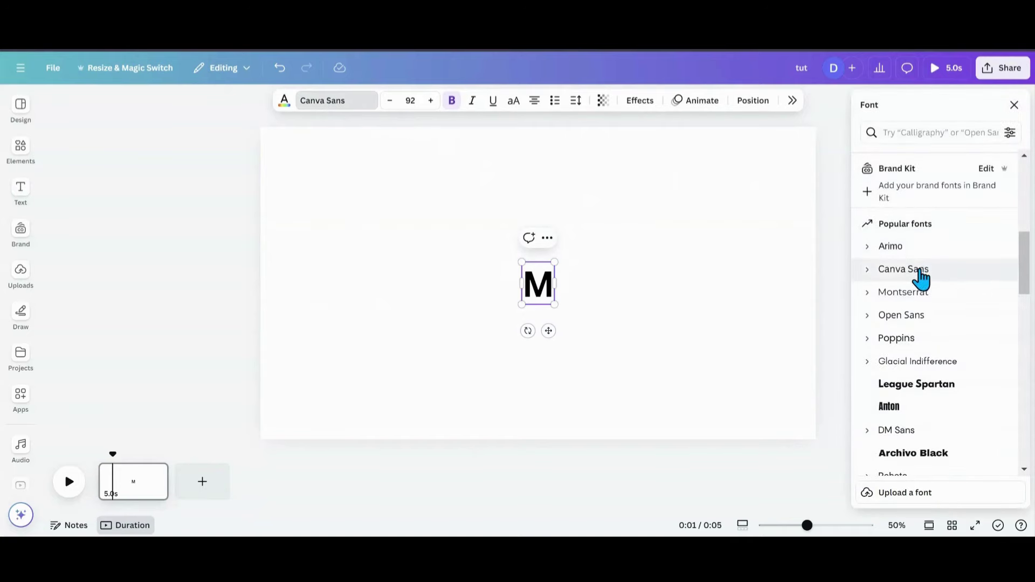
scroll(920, 277, "up", 7)
scroll(921, 280, "down", 2)
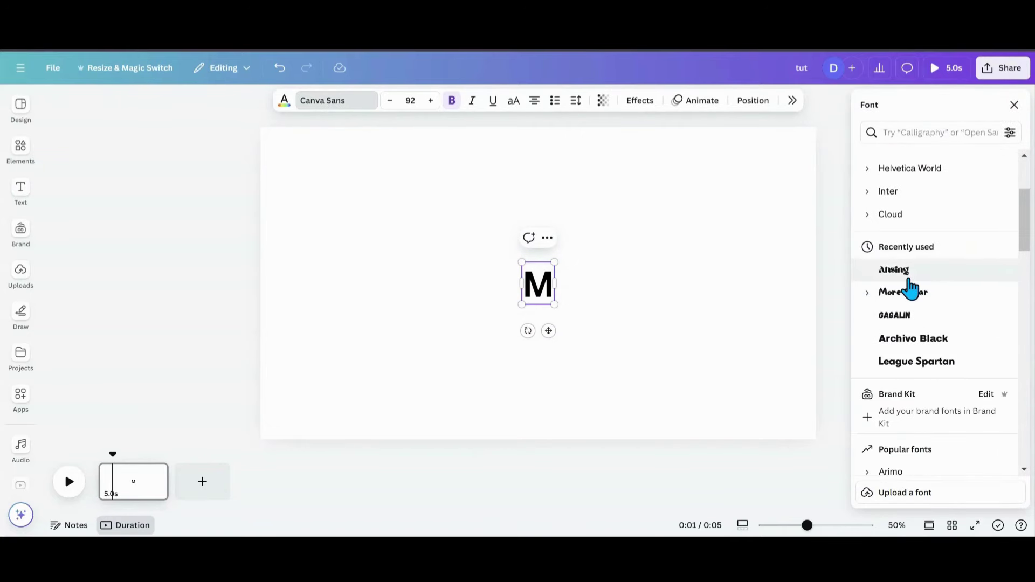
left_click(909, 276)
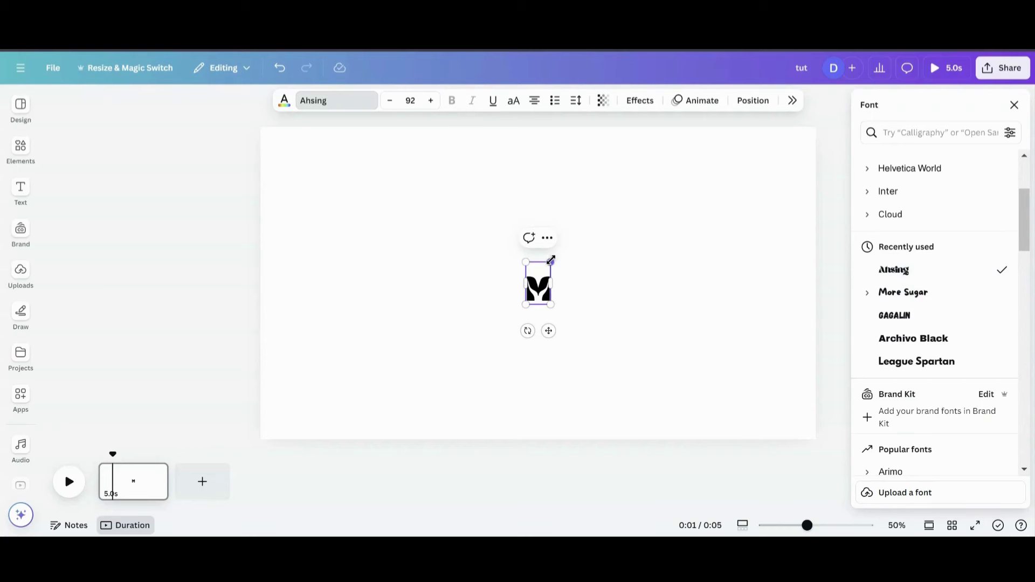
Step: Enlarge the letter M to font size 805 and move it up so it sits near the page's center
left_click_drag(551, 260, 658, 183)
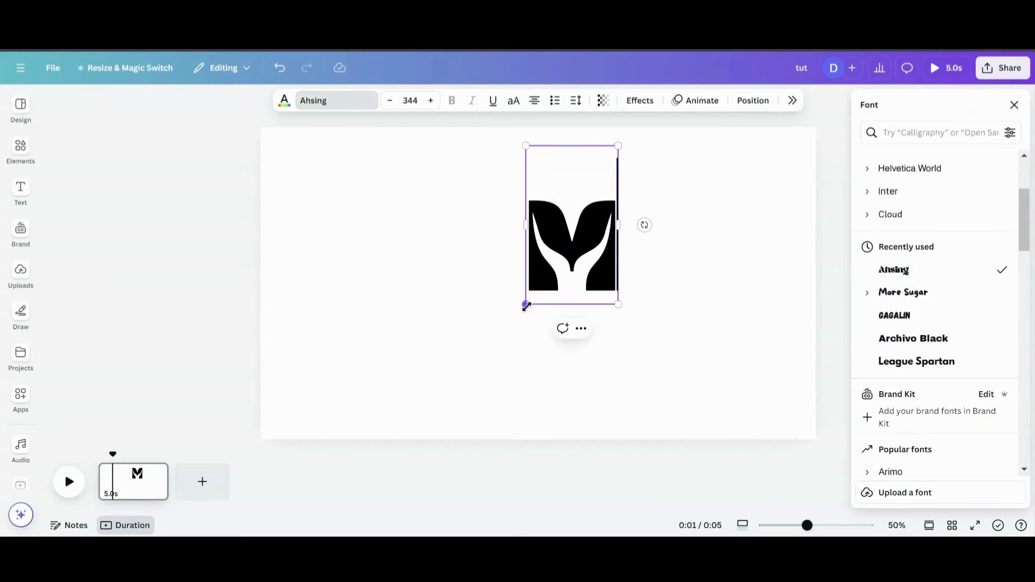
left_click_drag(526, 306, 362, 394)
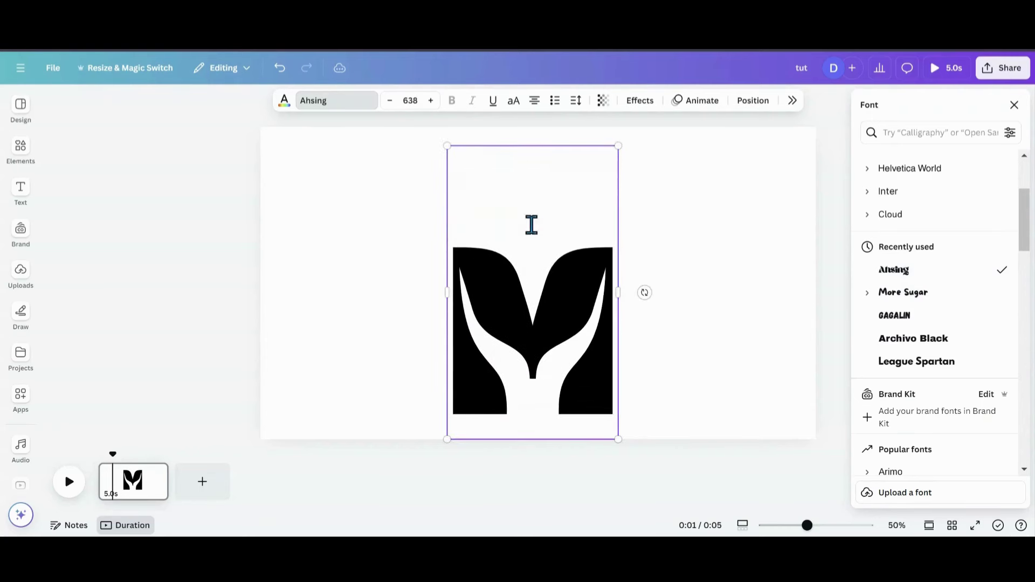
left_click_drag(617, 145, 696, 101)
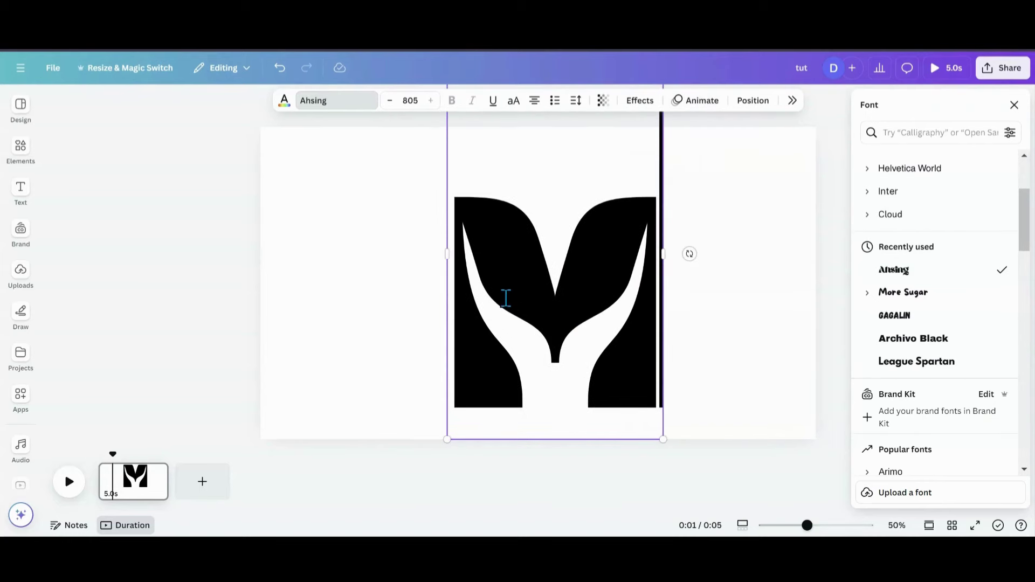
left_click(384, 329)
left_click_drag(518, 296, 506, 309)
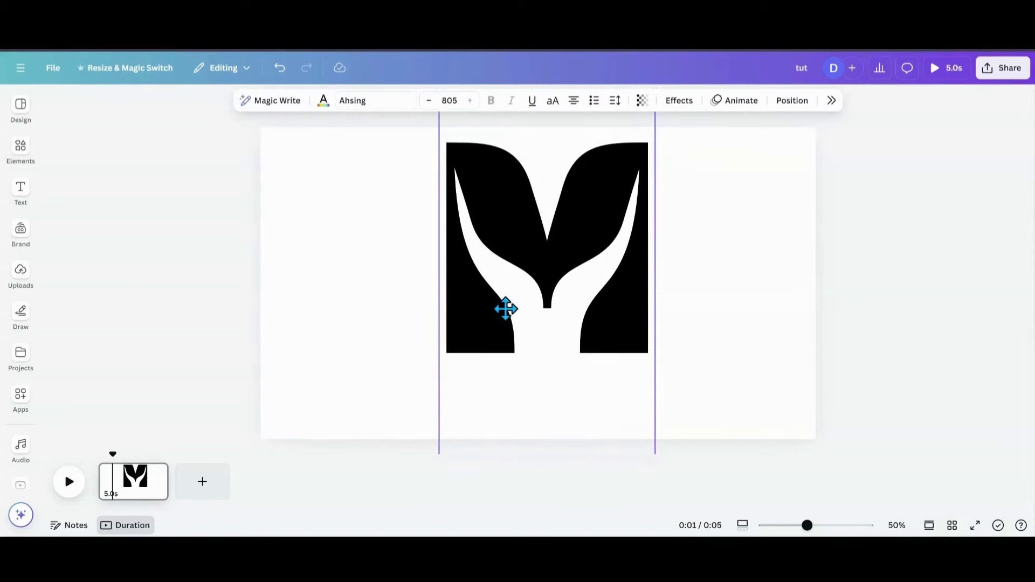
Step: Add the uploaded shadow-box name artwork on black to the page and move it toward the lower edge
left_click(27, 157)
left_click(20, 191)
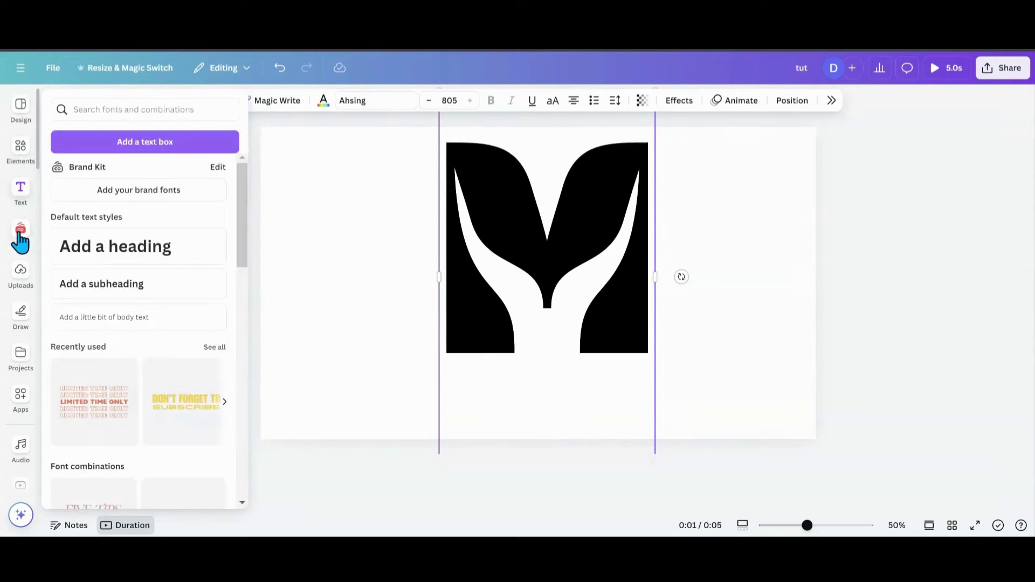
left_click(20, 272)
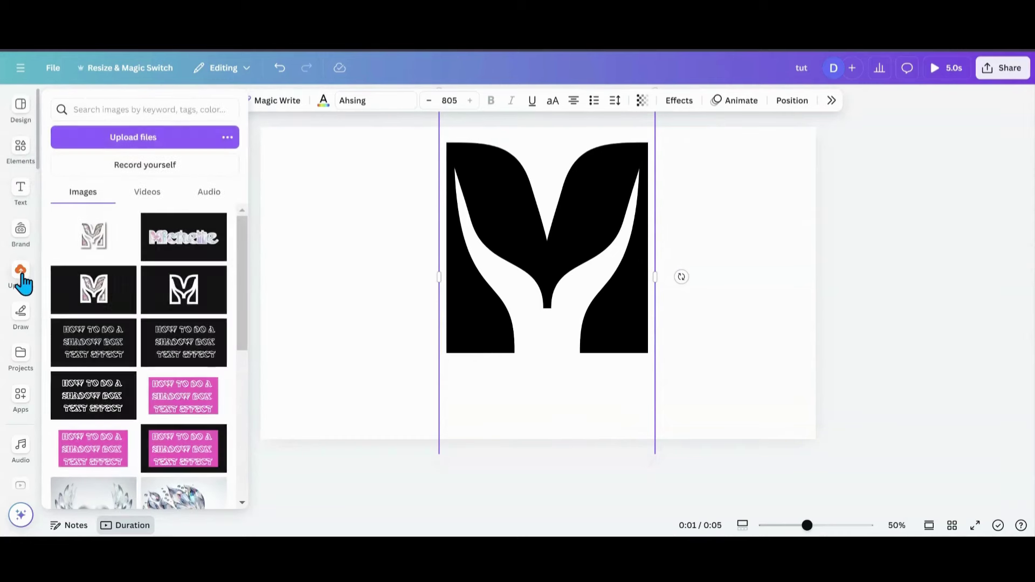
left_click(178, 240)
left_click_drag(411, 300, 326, 370)
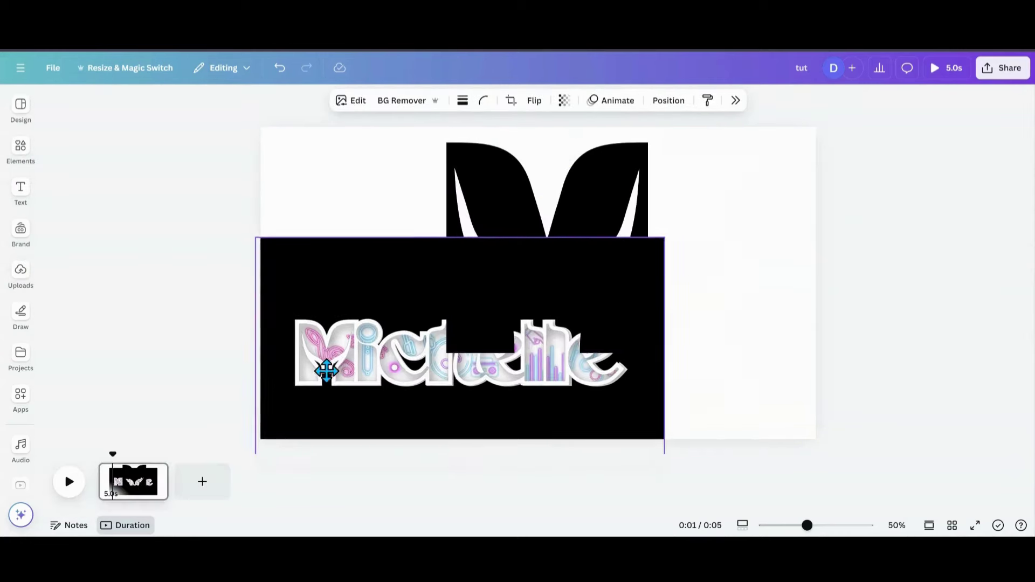
Step: Add a second page and move the name artwork from the first page onto it
left_click(198, 481)
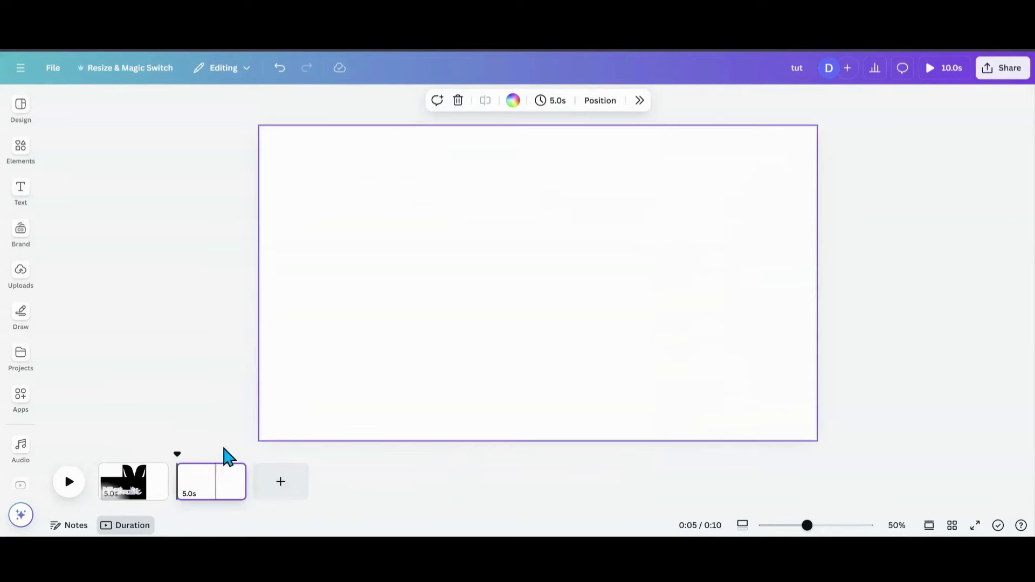
left_click(147, 488)
left_click(279, 423)
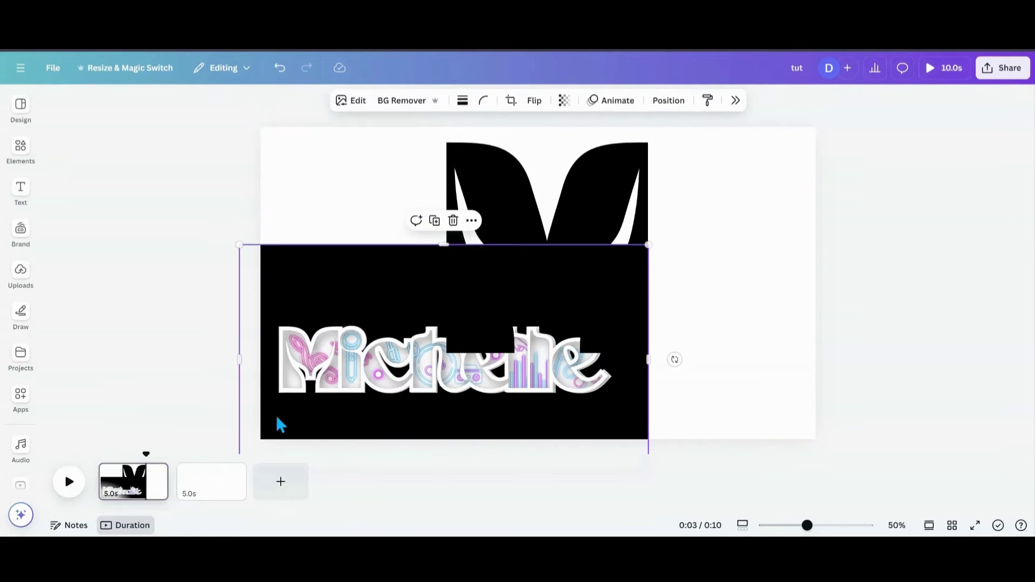
left_click_drag(279, 425, 190, 506)
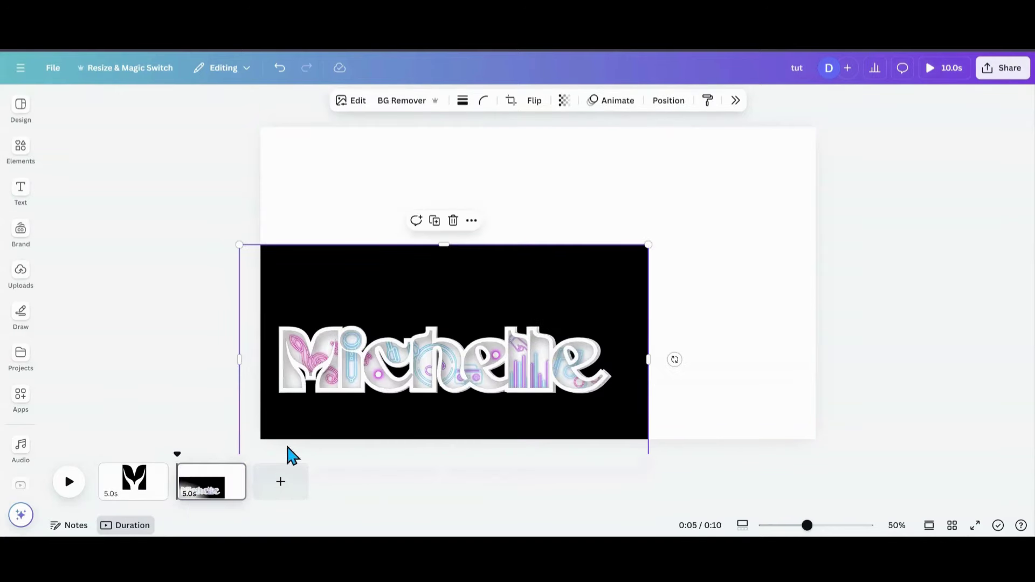
Step: Center the name artwork on the second page, and delete it after viewing
left_click_drag(340, 419, 422, 299)
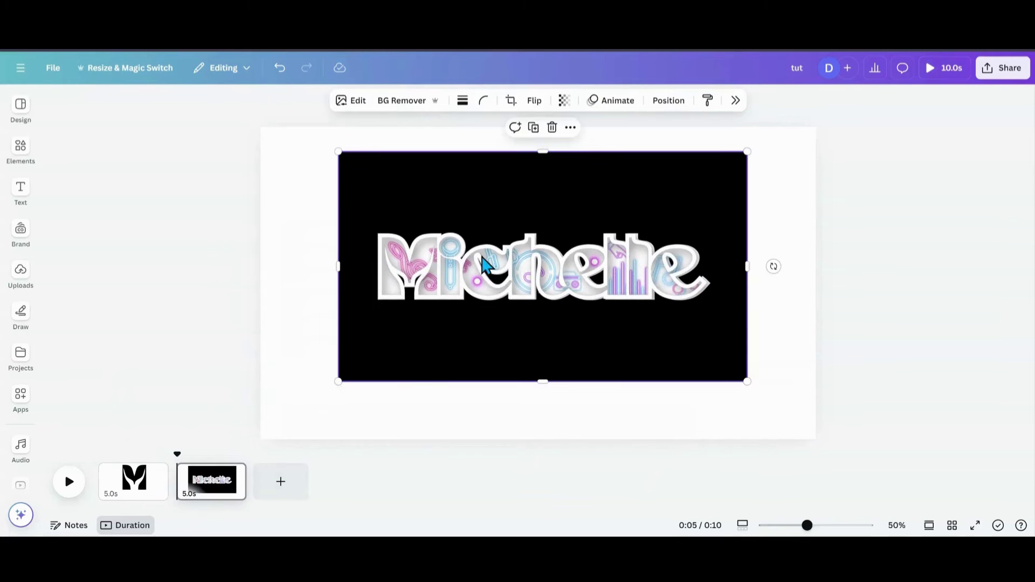
left_click_drag(542, 280, 549, 280)
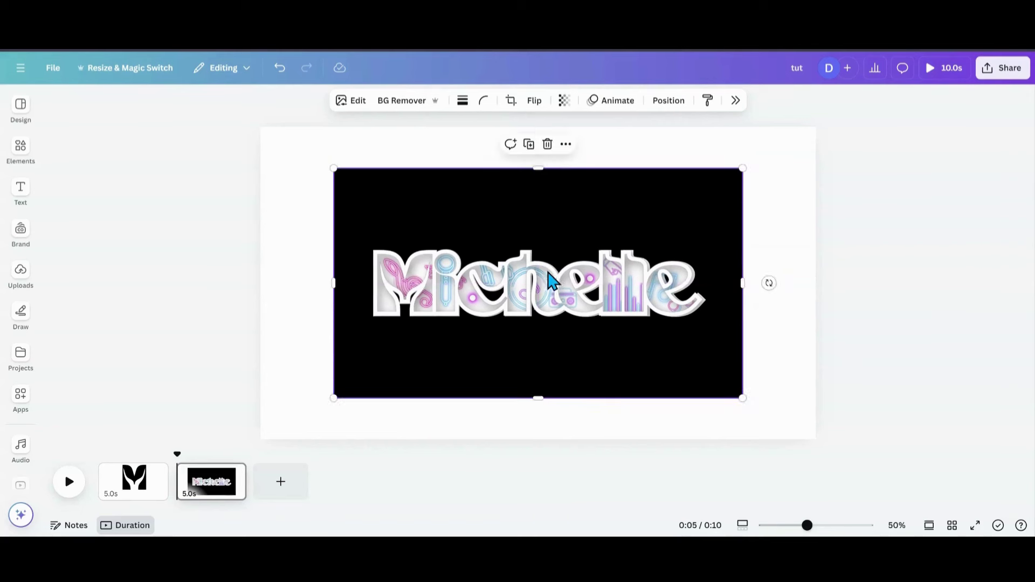
left_click(548, 155)
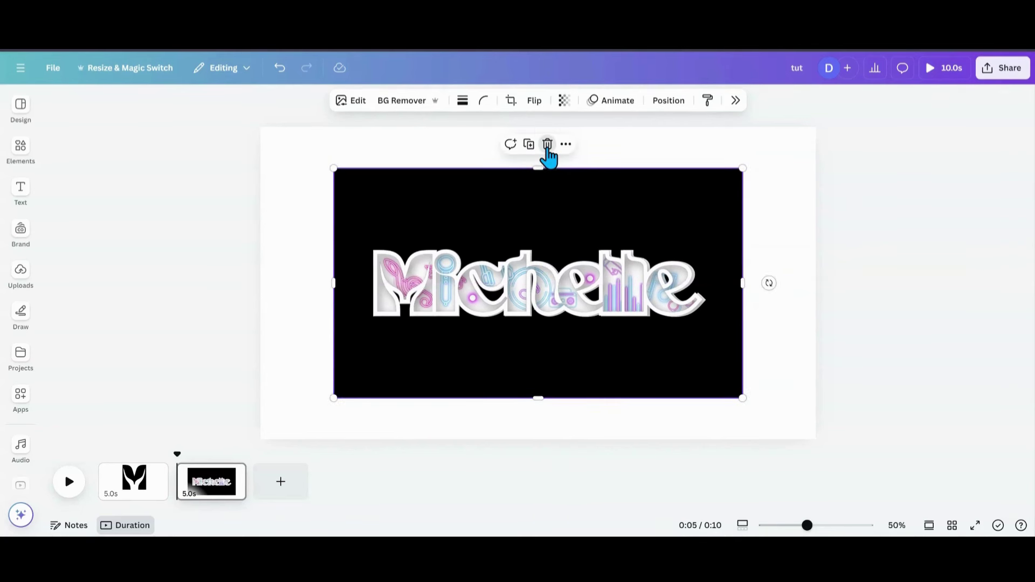
left_click(547, 146)
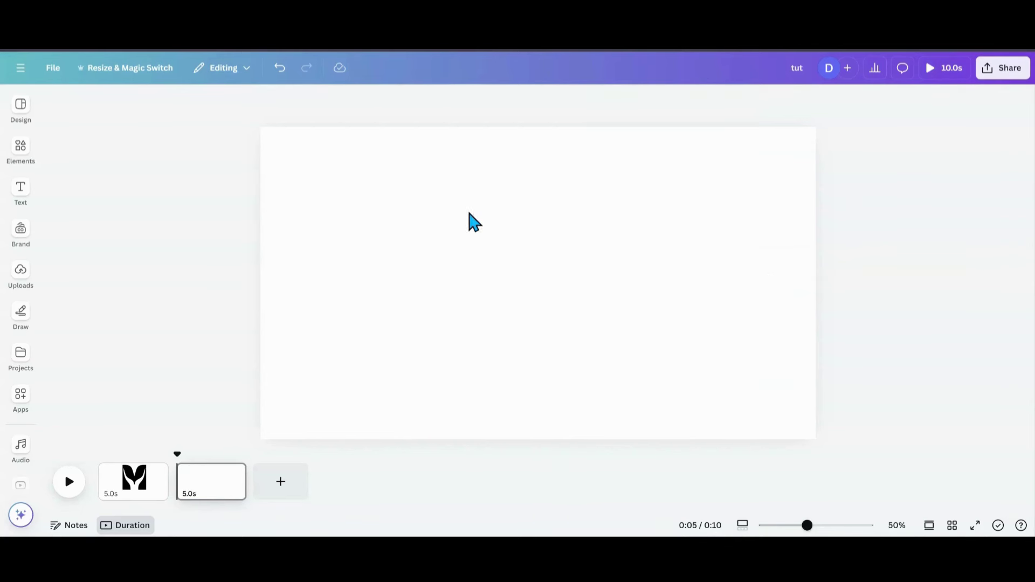
Step: Return to the first page and move the letter M slightly lower
left_click(134, 497)
left_click(585, 262)
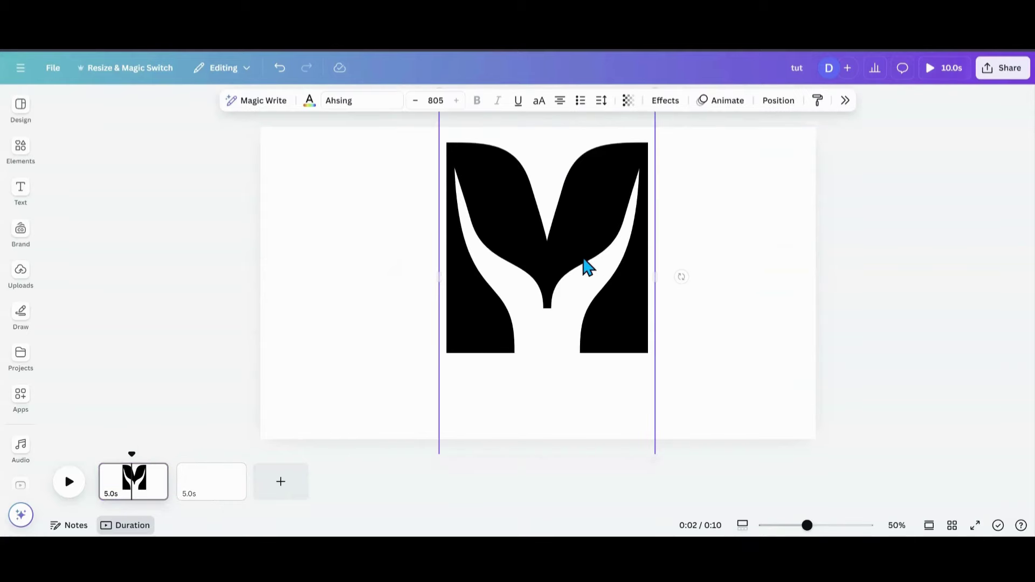
left_click_drag(561, 235, 561, 261)
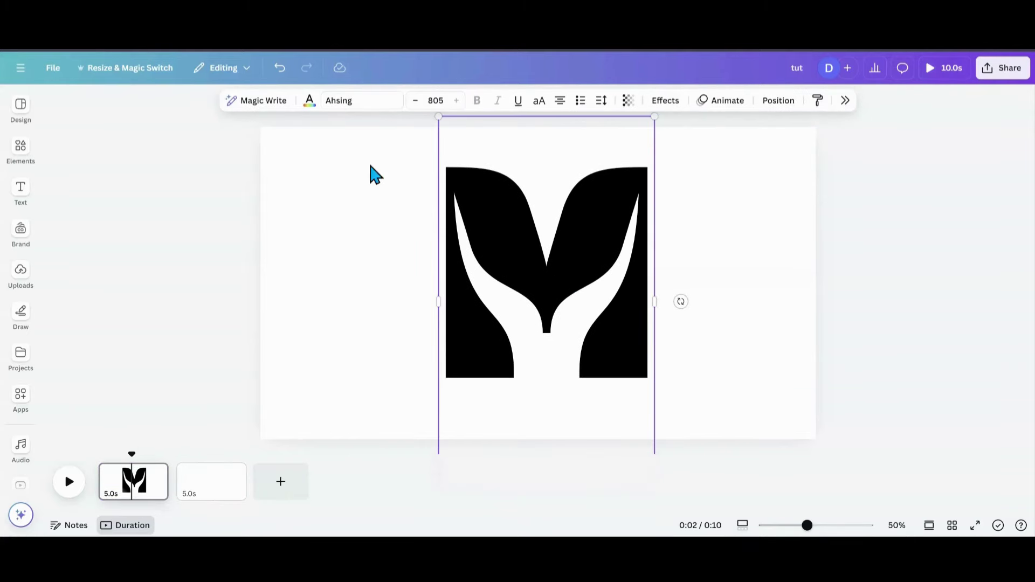
Step: Set the first page's background to the default solid pink
left_click(340, 158)
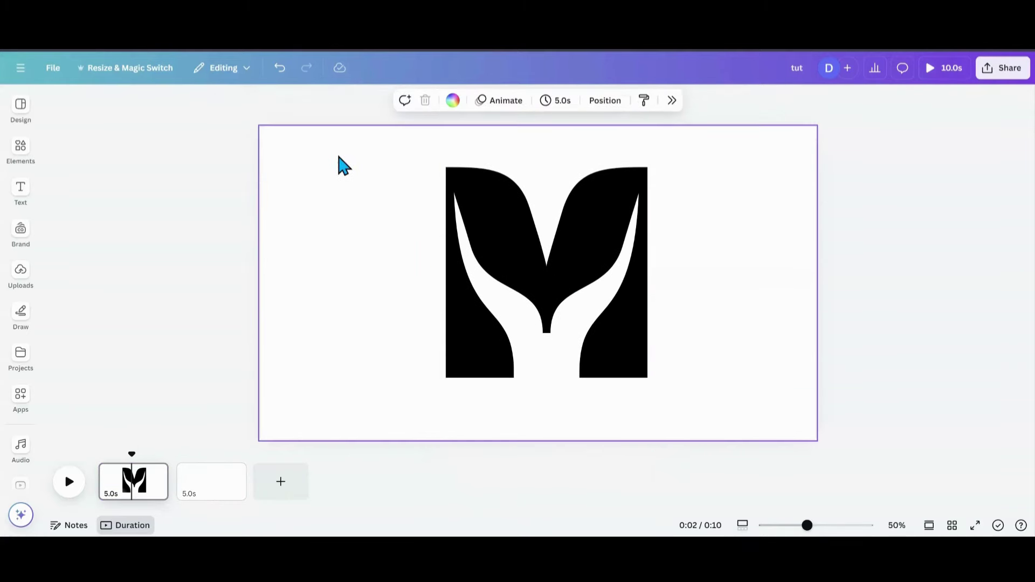
left_click(452, 100)
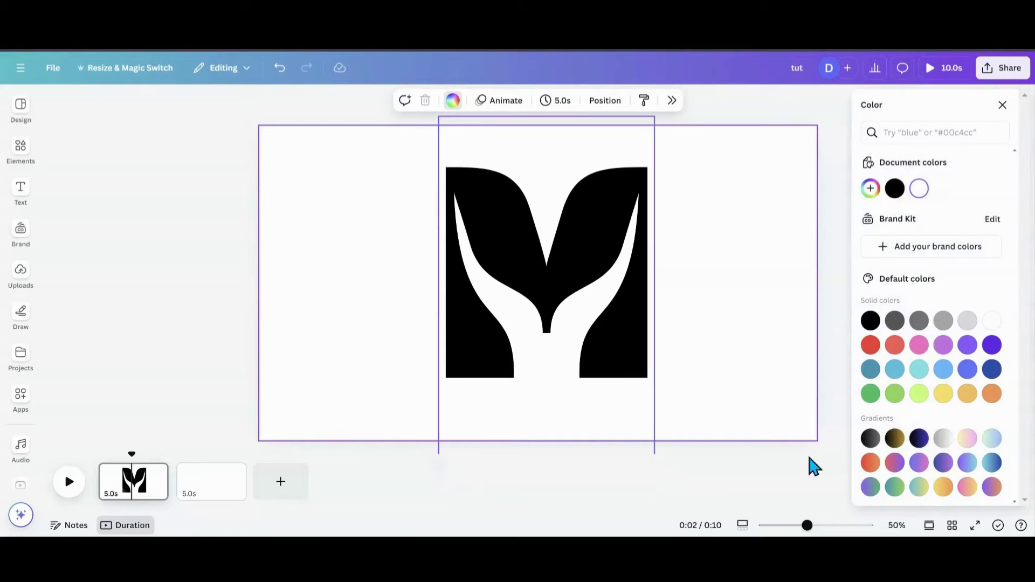
left_click(919, 345)
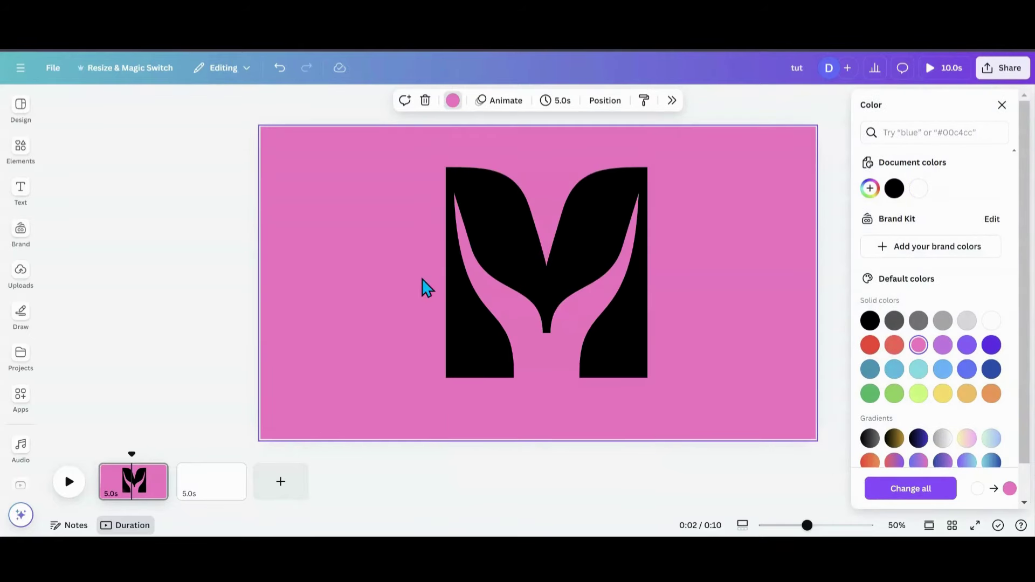
Step: Recolor the letter M white and shift it slightly down on the pink background
left_click(498, 261)
left_click(309, 100)
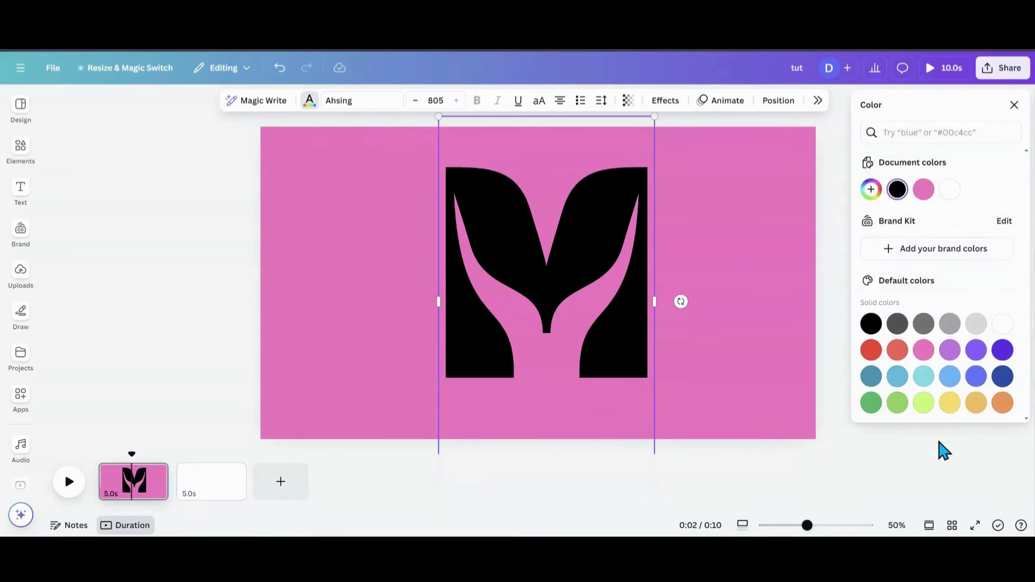
left_click(999, 339)
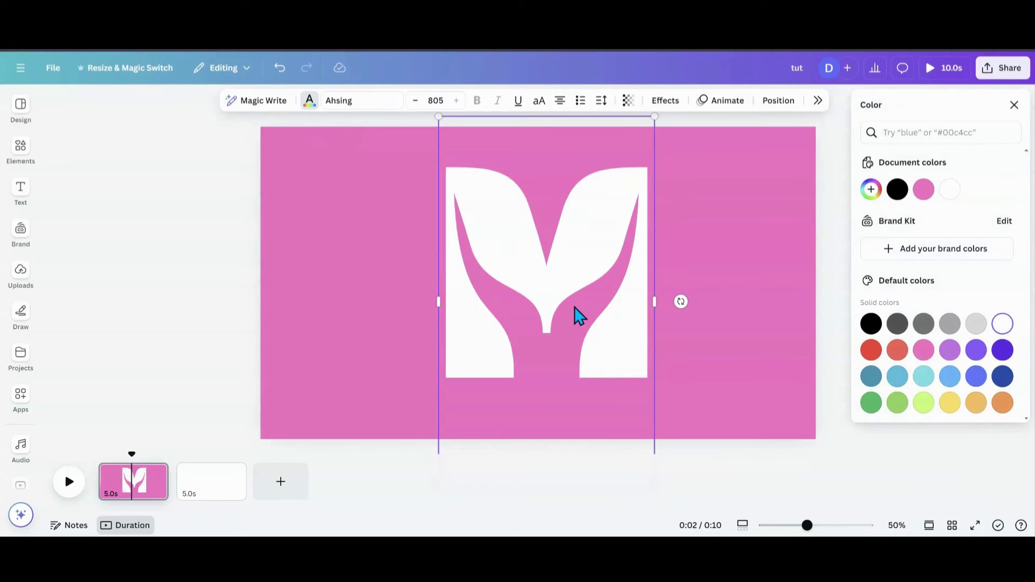
left_click_drag(572, 305, 573, 316)
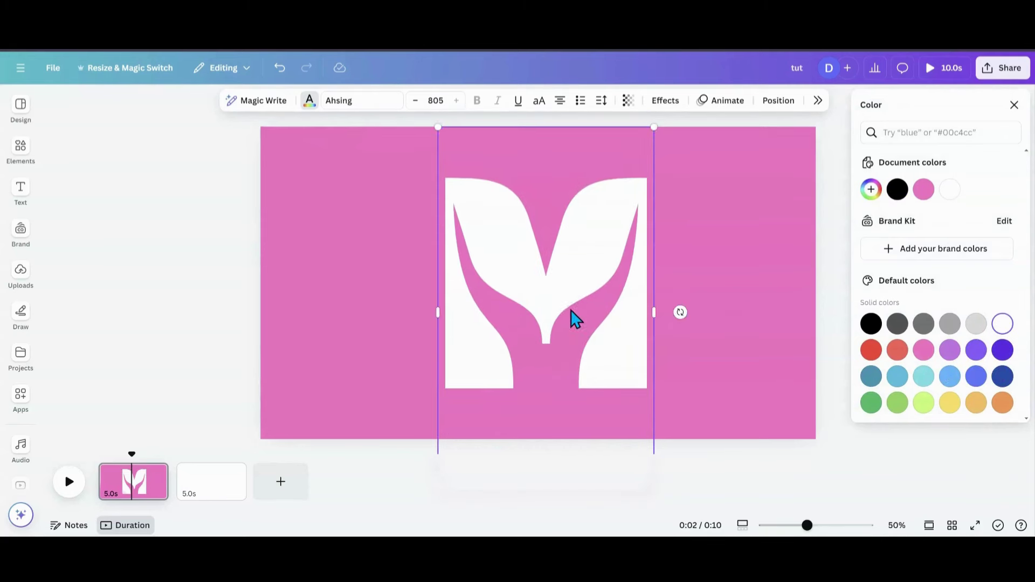
left_click(571, 314)
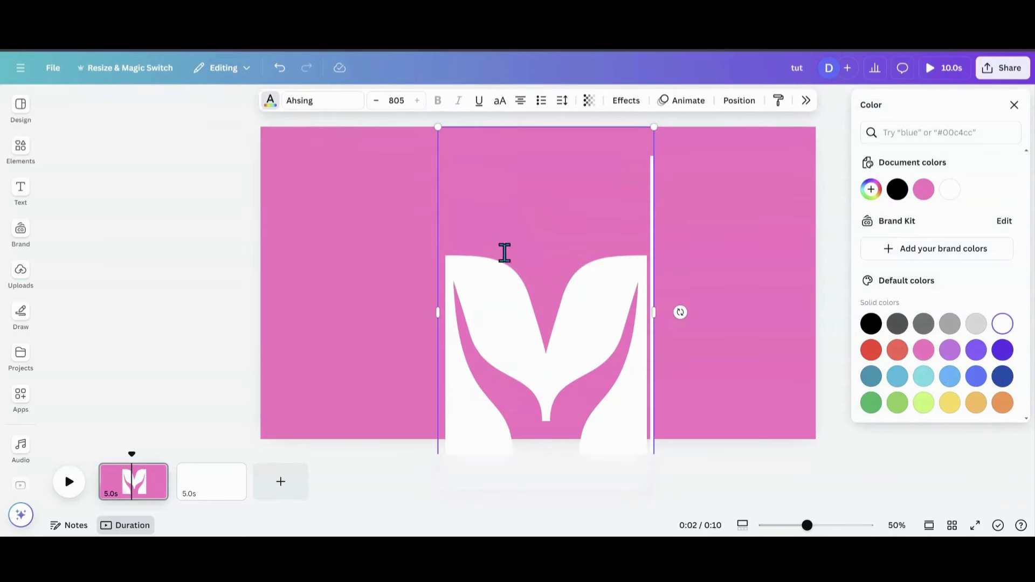
left_click(719, 373)
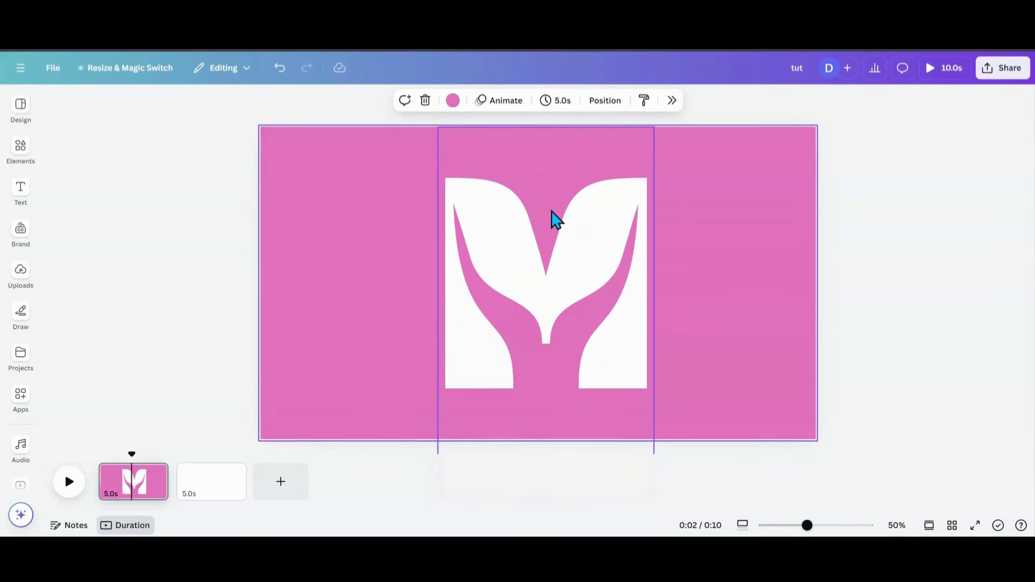
Step: Zoom out to 32% and duplicate the white letter M
left_click_drag(807, 526, 795, 525)
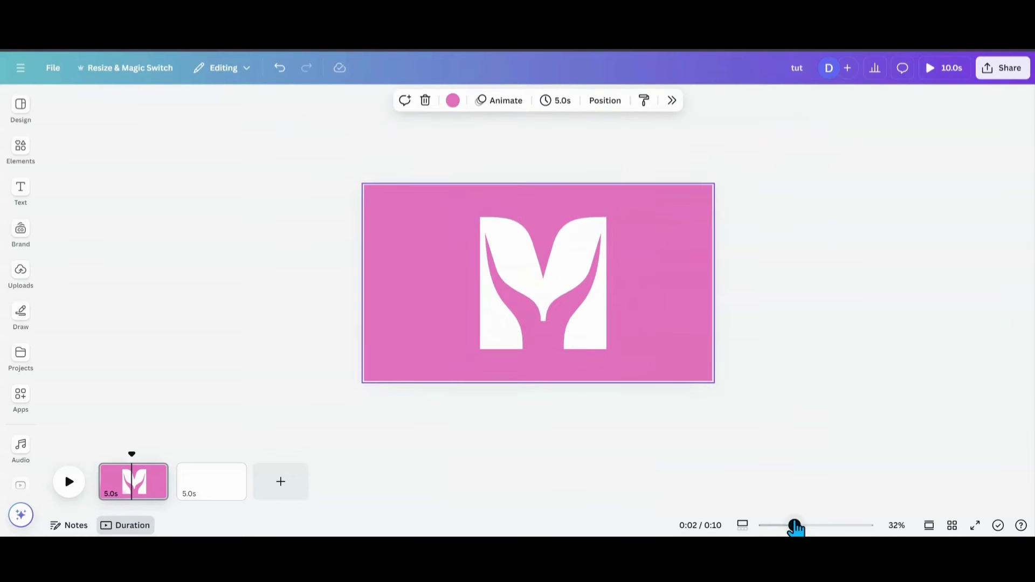
left_click(559, 323)
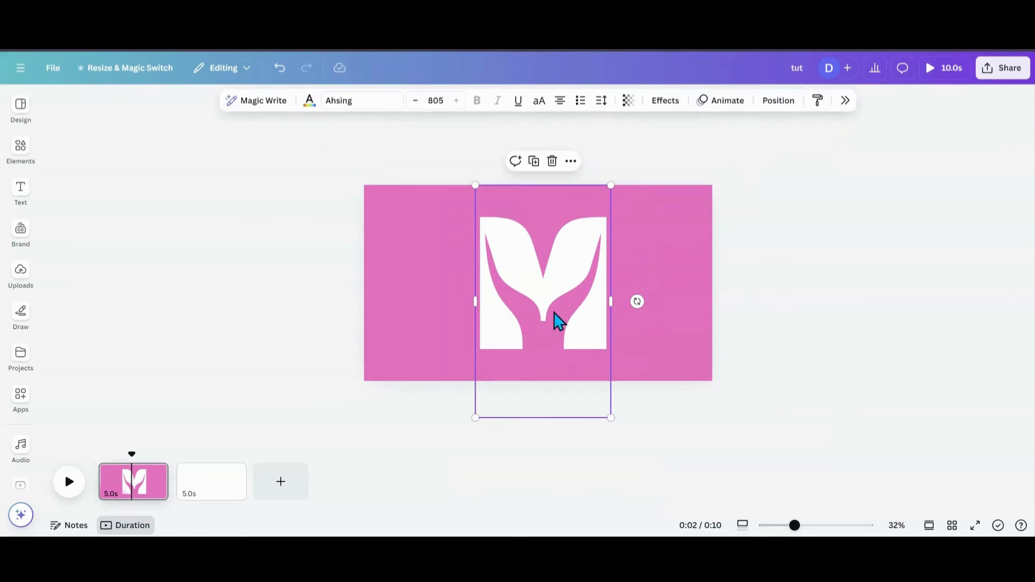
left_click(533, 162)
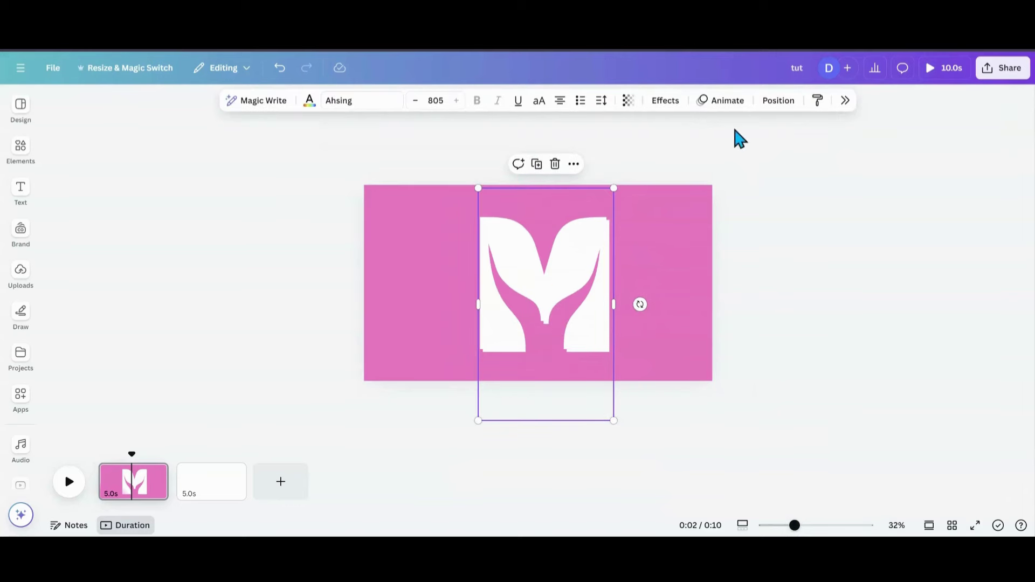
Step: Apply the Hollow text effect to the duplicated letter M with a thickness of 70
left_click(844, 103)
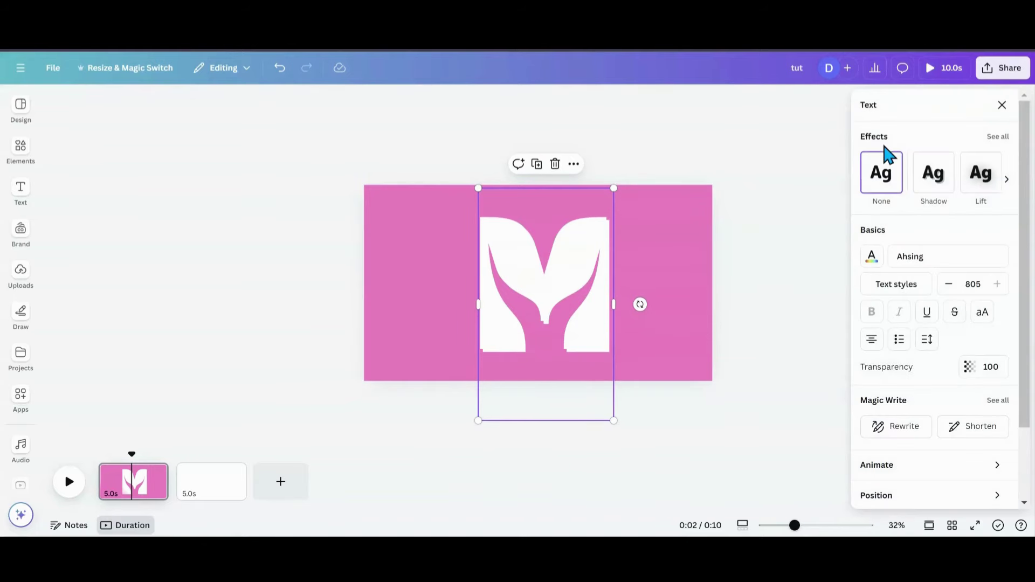
left_click(1006, 179)
left_click(1006, 181)
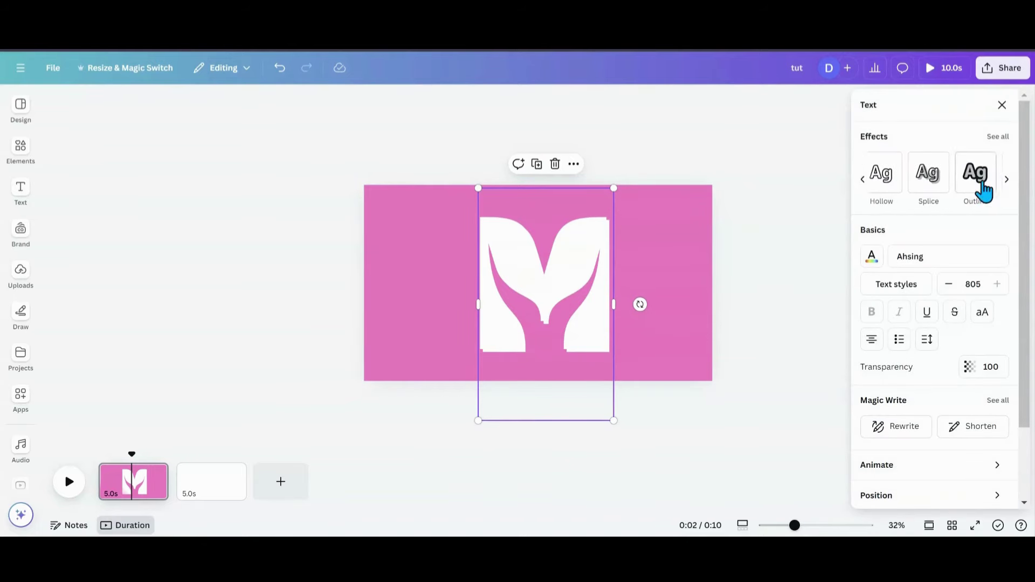
left_click(882, 186)
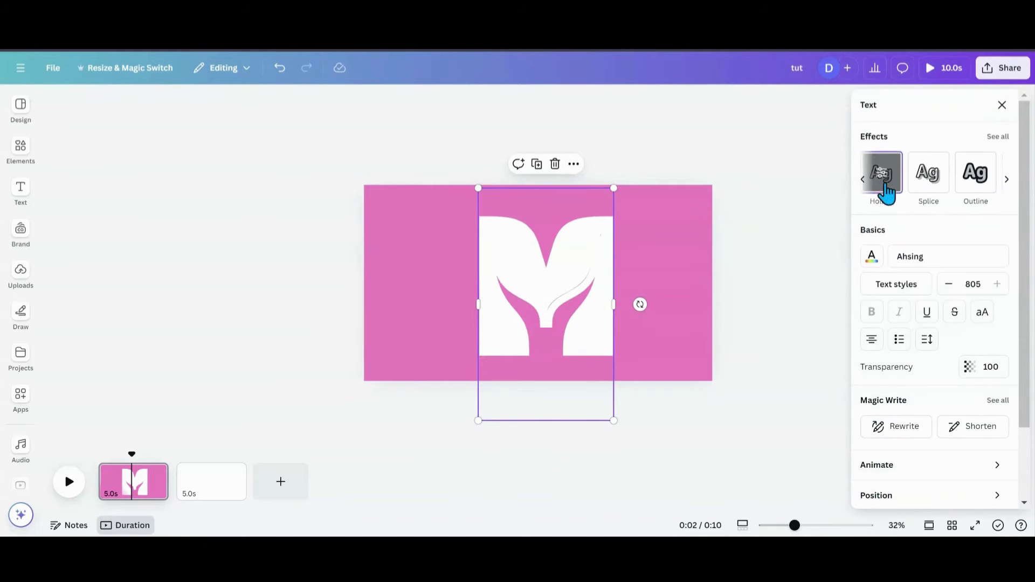
left_click(881, 183)
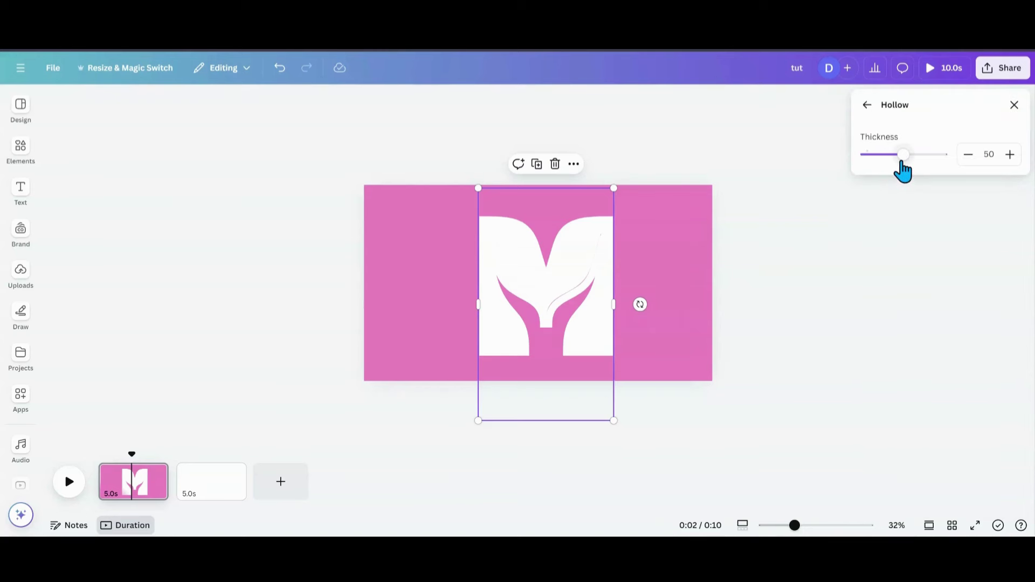
left_click_drag(901, 162, 920, 159)
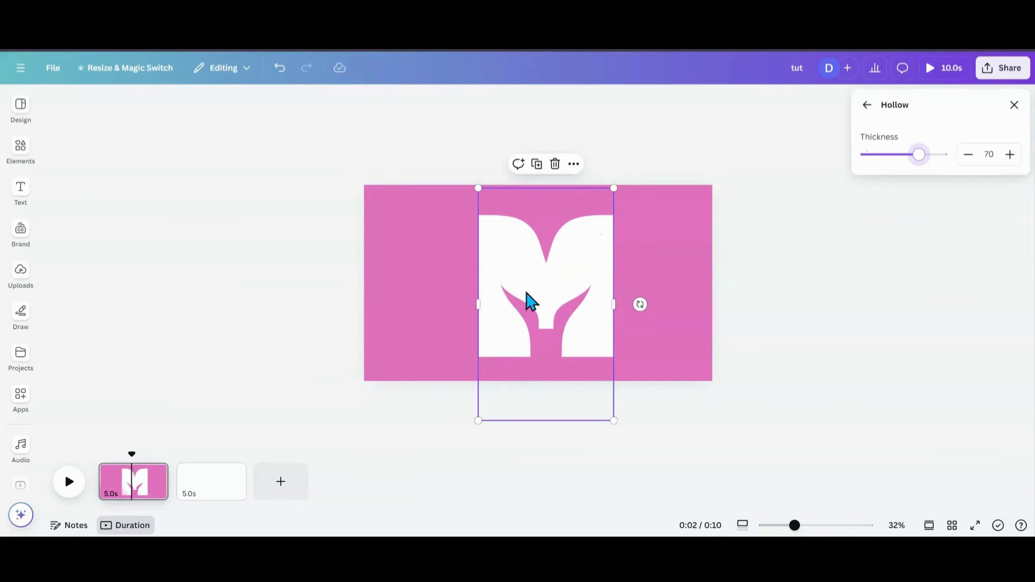
Step: Move the hollow M to the centre of page 2 and set that page's background to the document pink #ff66c4
left_click_drag(534, 297, 206, 488)
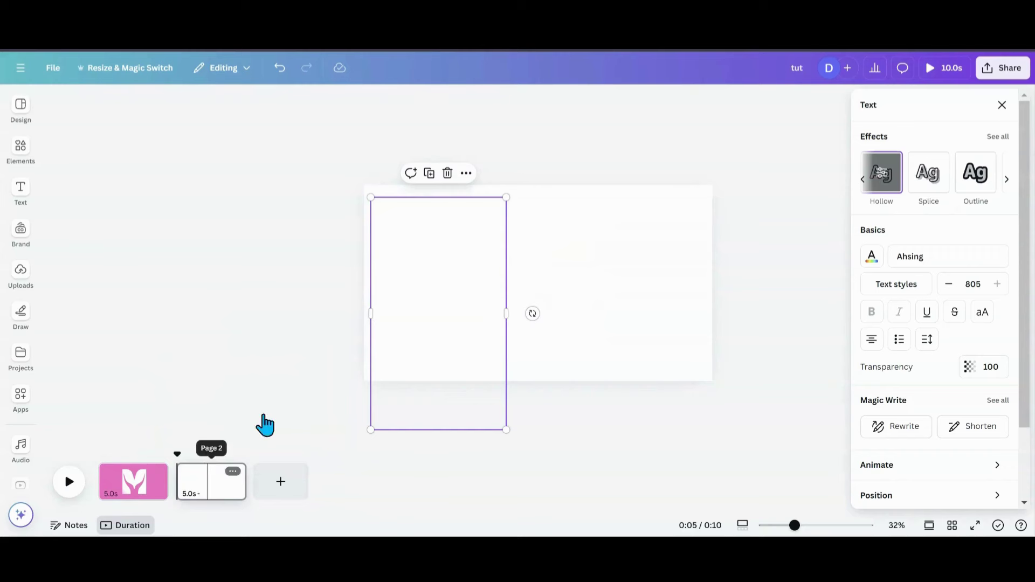
left_click(697, 219)
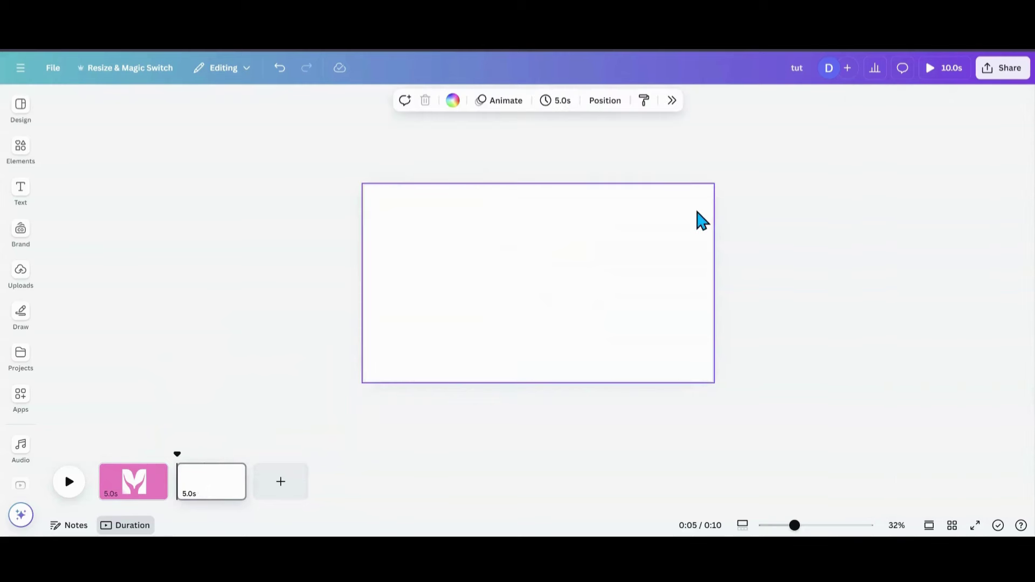
left_click(453, 100)
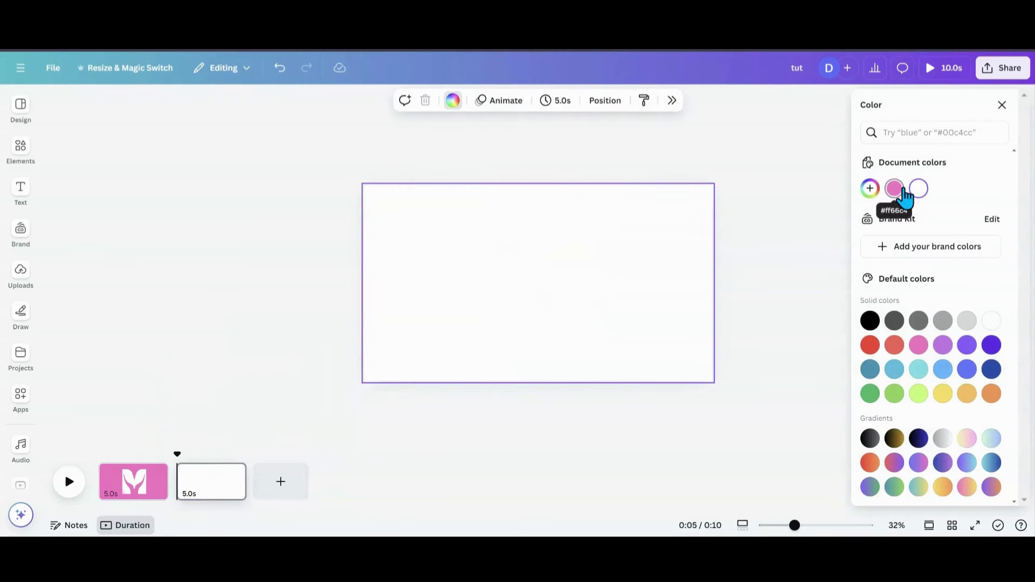
left_click(893, 188)
left_click_drag(411, 314, 512, 299)
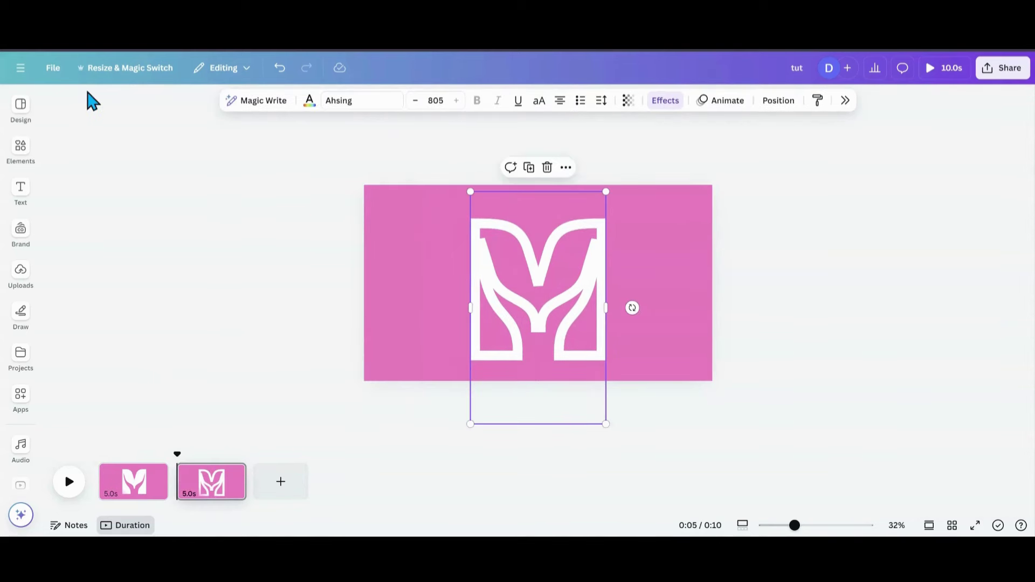
Step: Download only page 2 as a PNG file
left_click(56, 68)
left_click(85, 310)
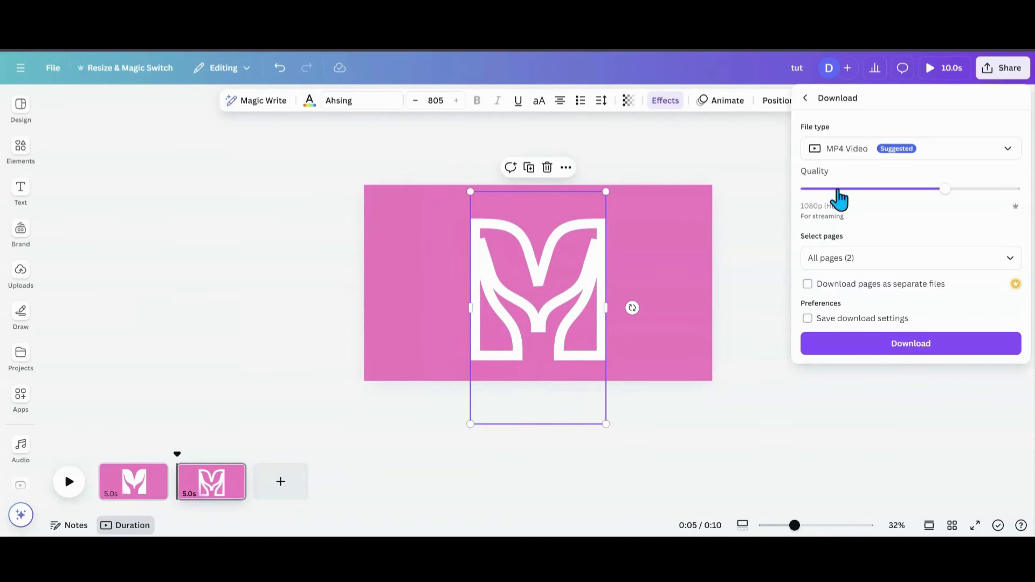
left_click(1008, 152)
left_click(916, 232)
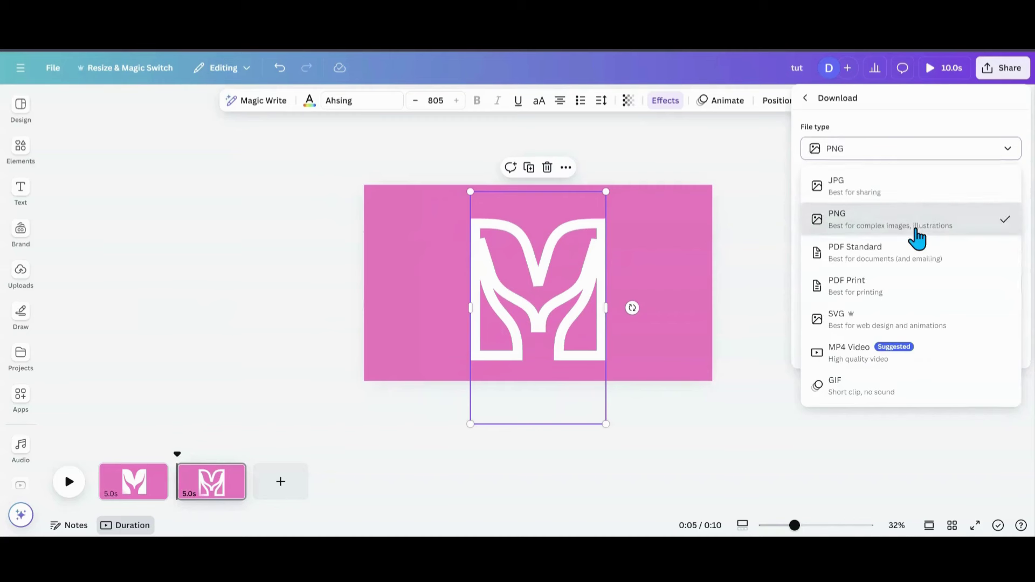
left_click(1009, 291)
left_click(1011, 319)
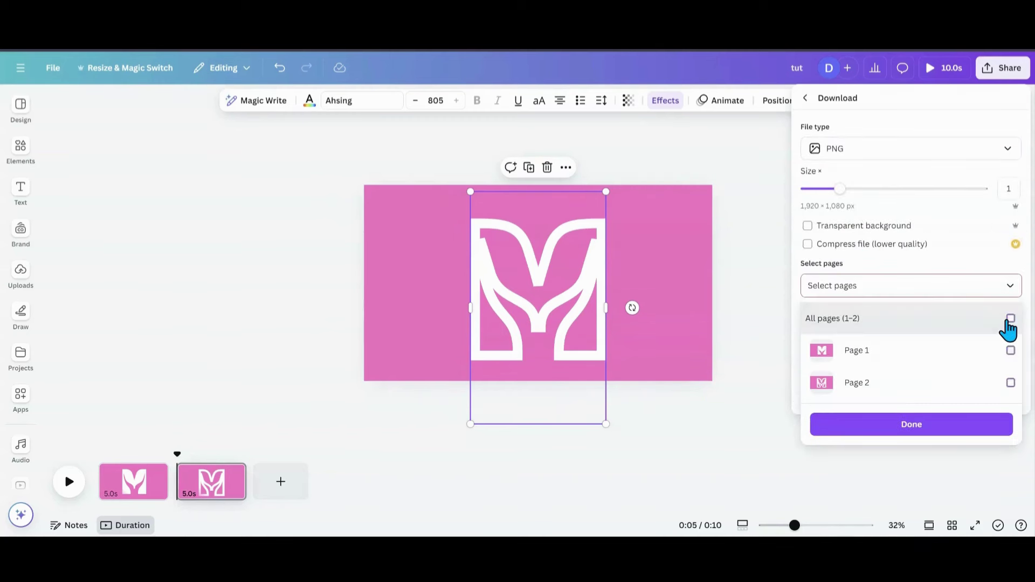
left_click(1011, 383)
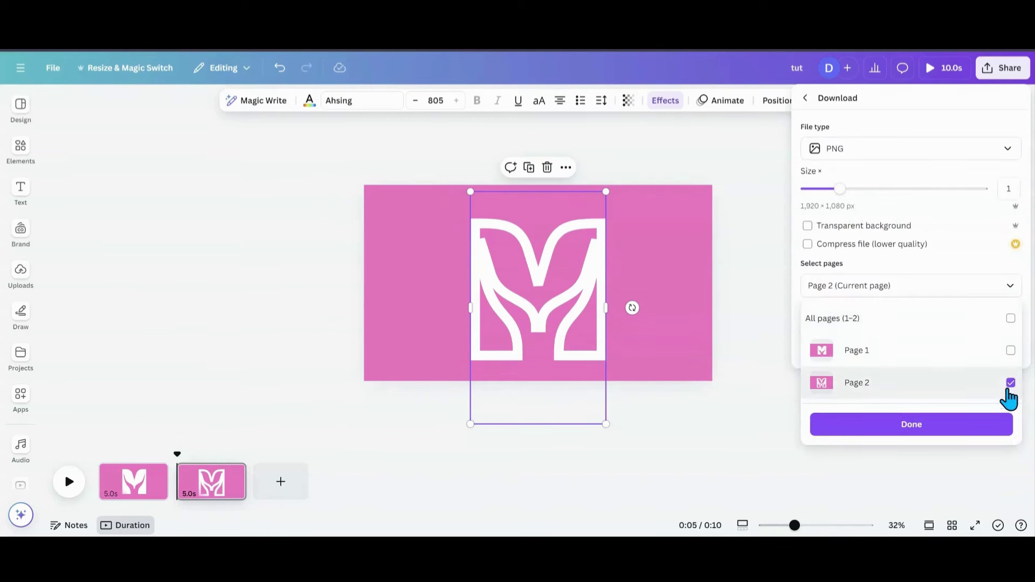
left_click(997, 432)
left_click(932, 351)
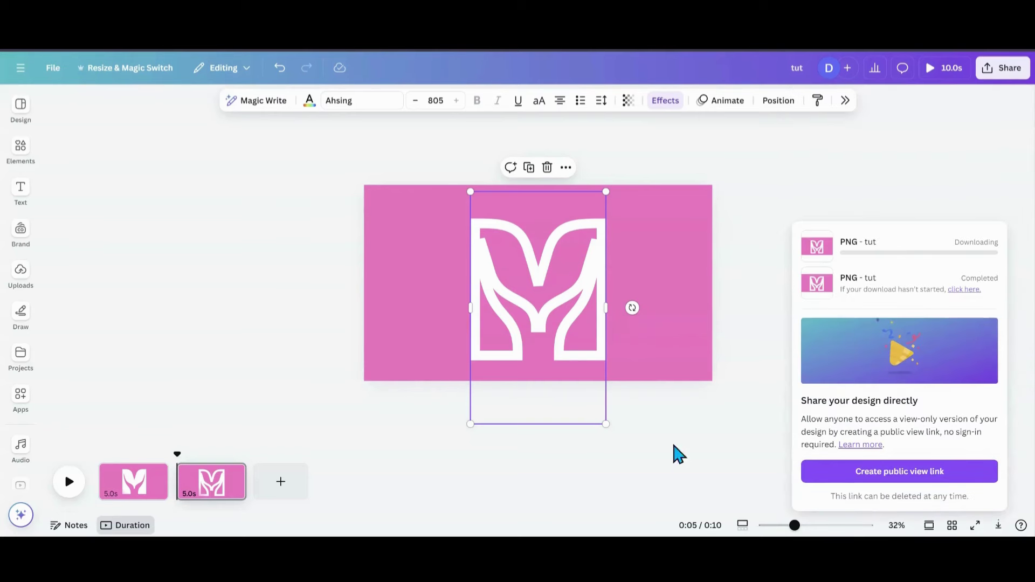
Step: Insert the uploaded pink PNG of the hollow M on page 1 and remove its background
left_click(159, 503)
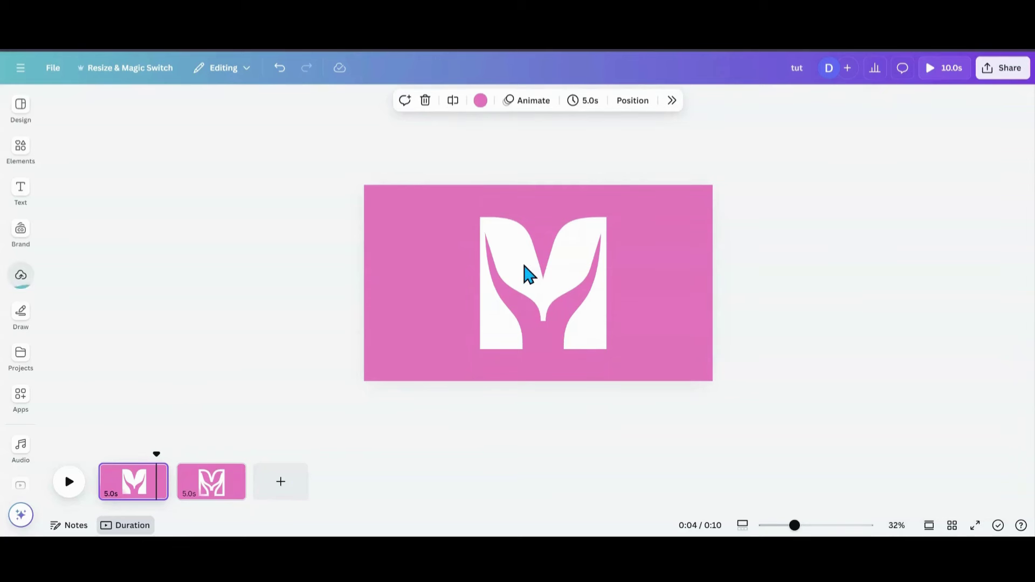
left_click(299, 183)
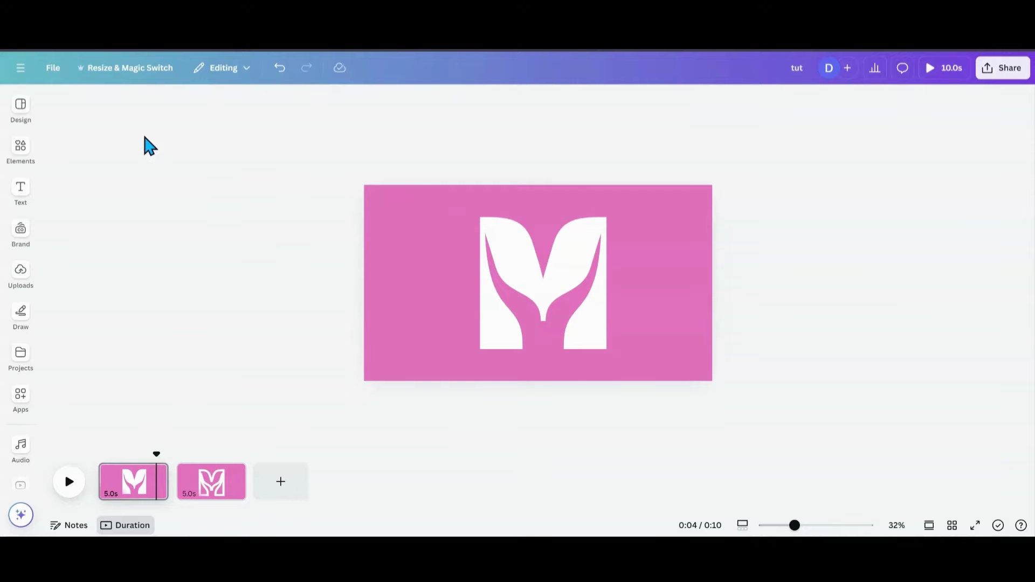
left_click(27, 284)
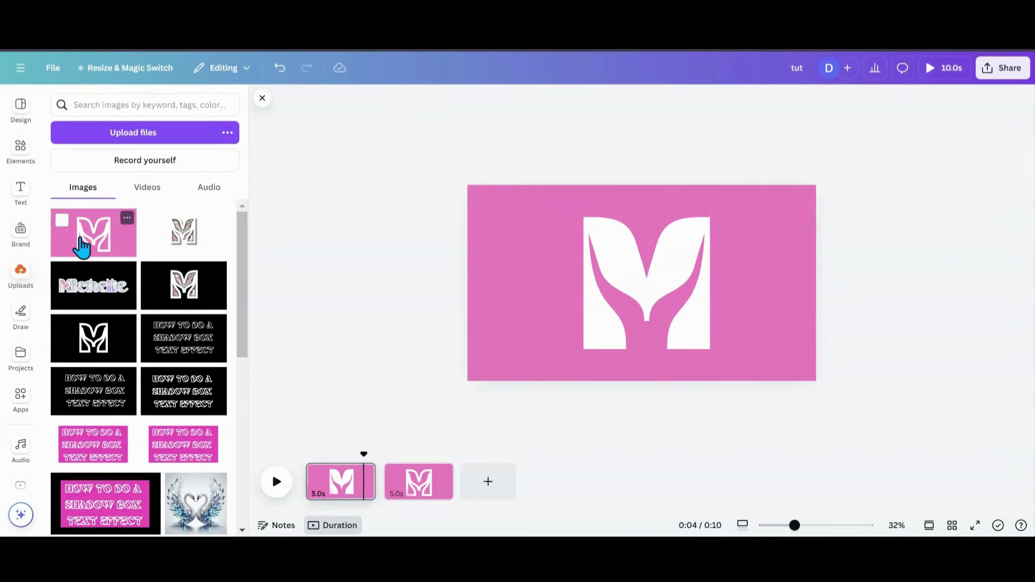
left_click(86, 243)
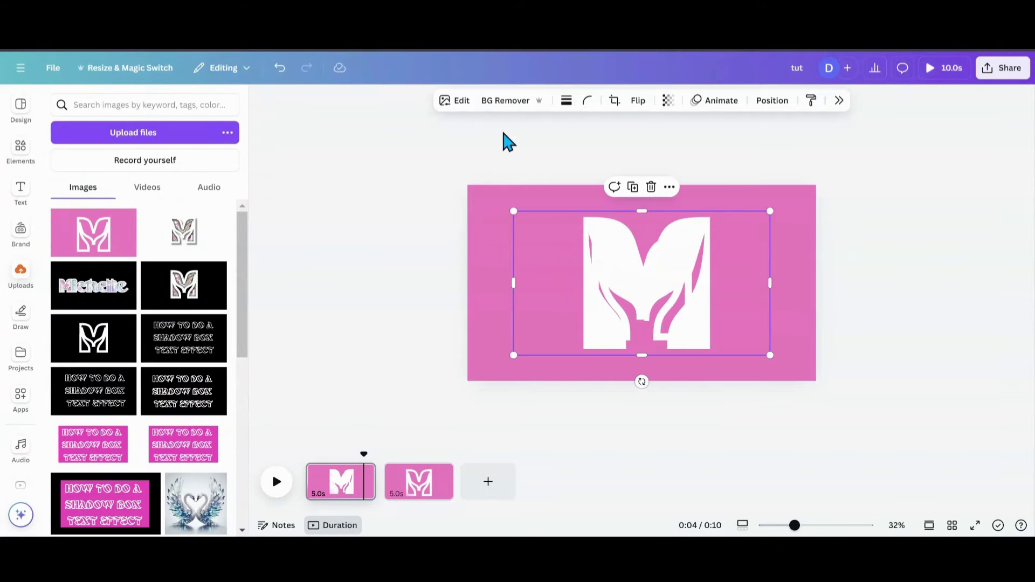
left_click(505, 101)
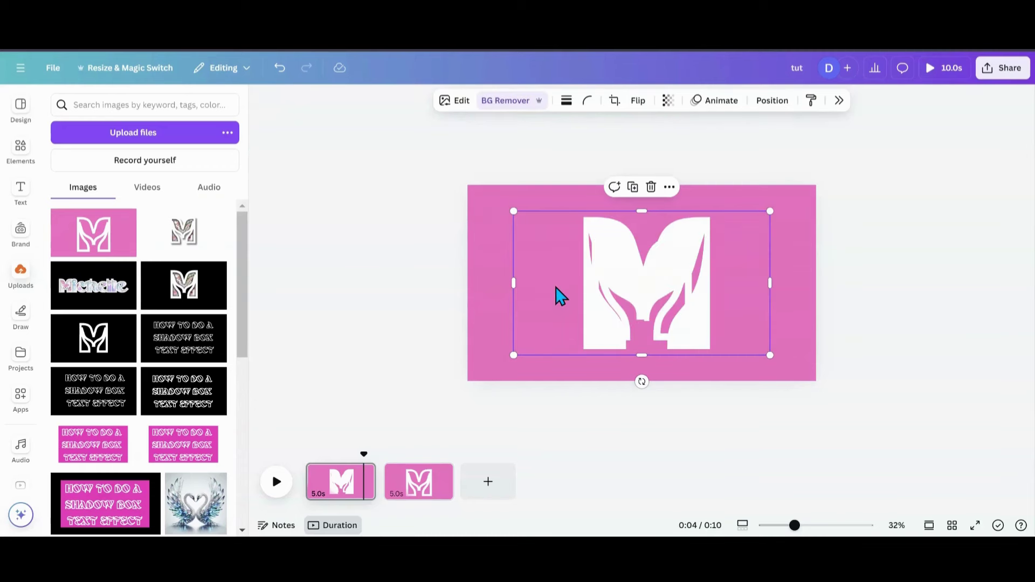
Step: Move the hollow M cutout to the left so that it only partly overlaps the solid white M
left_click_drag(561, 295, 513, 287)
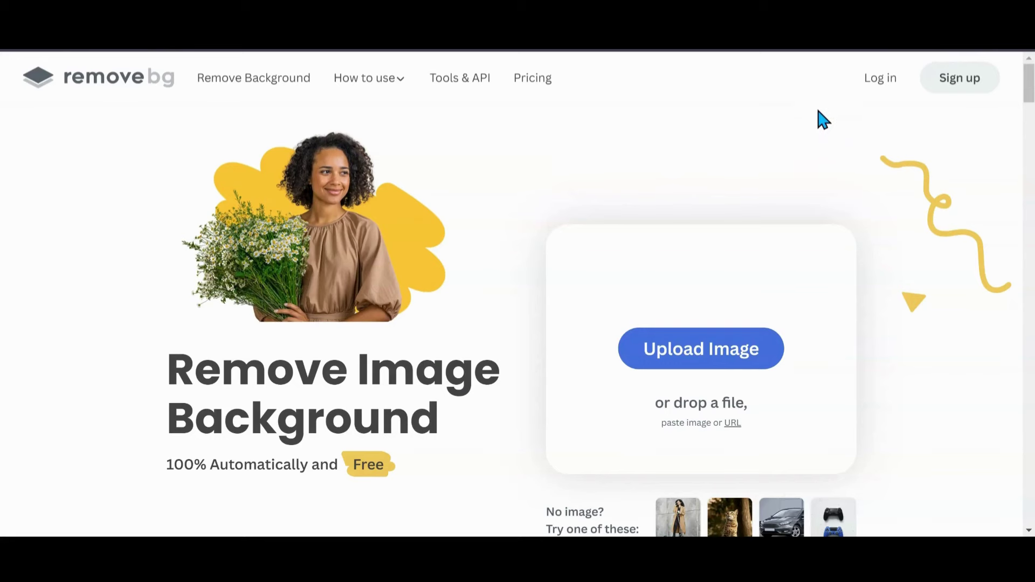
left_click_drag(634, 218, 566, 258)
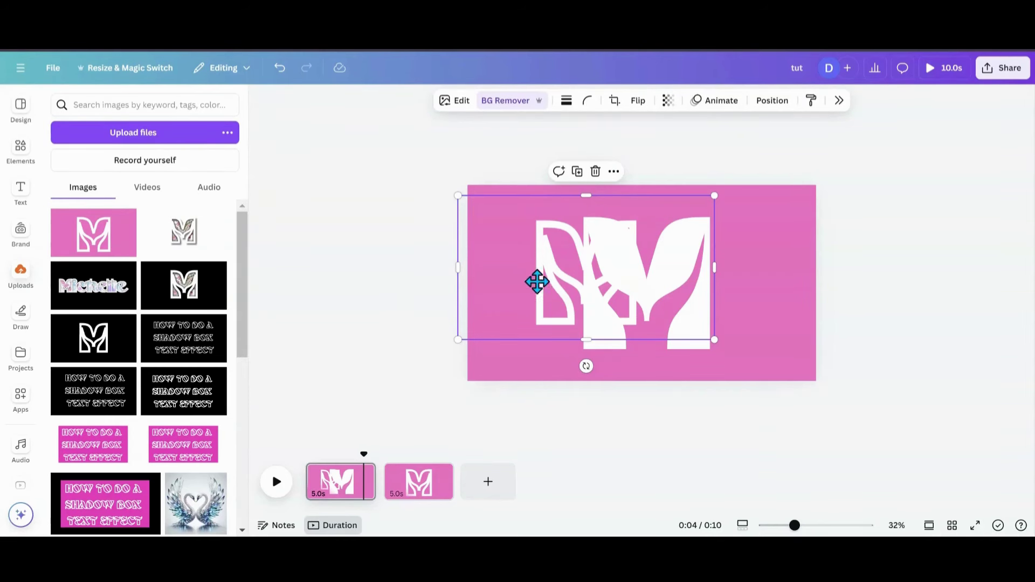
left_click_drag(536, 280, 545, 300)
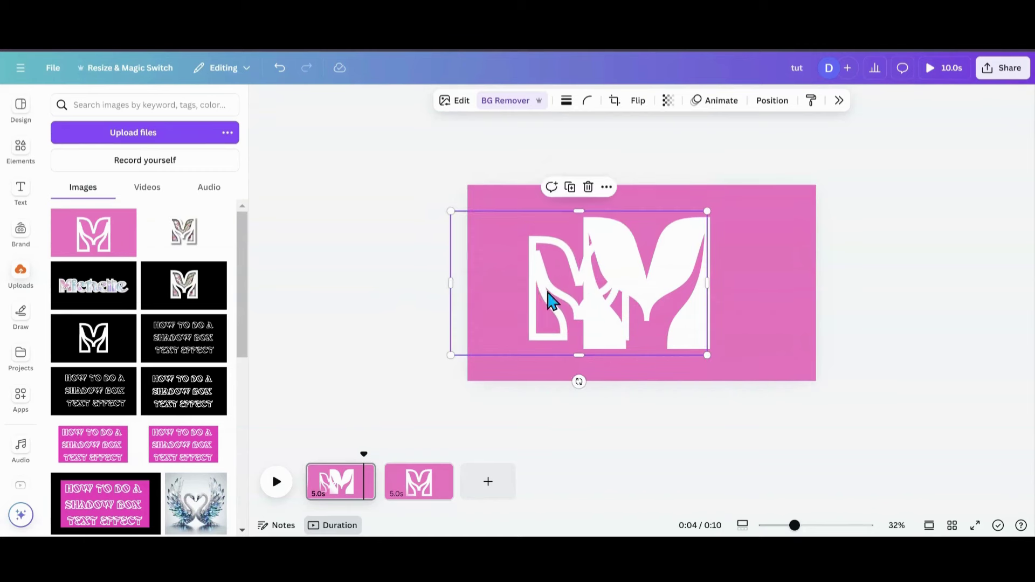
Step: Add a Drop shadow to the hollow M cutout
left_click(839, 102)
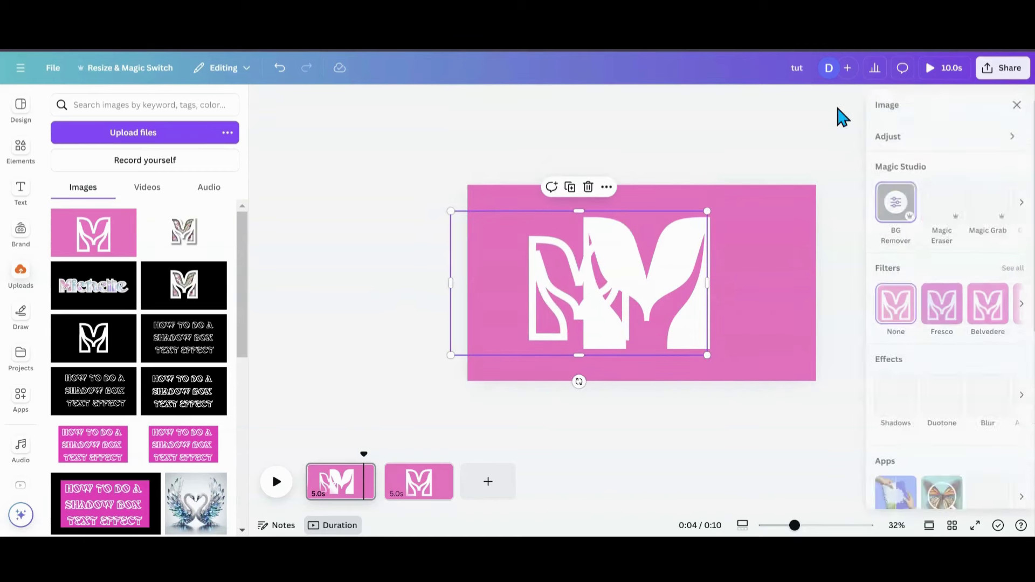
left_click(897, 407)
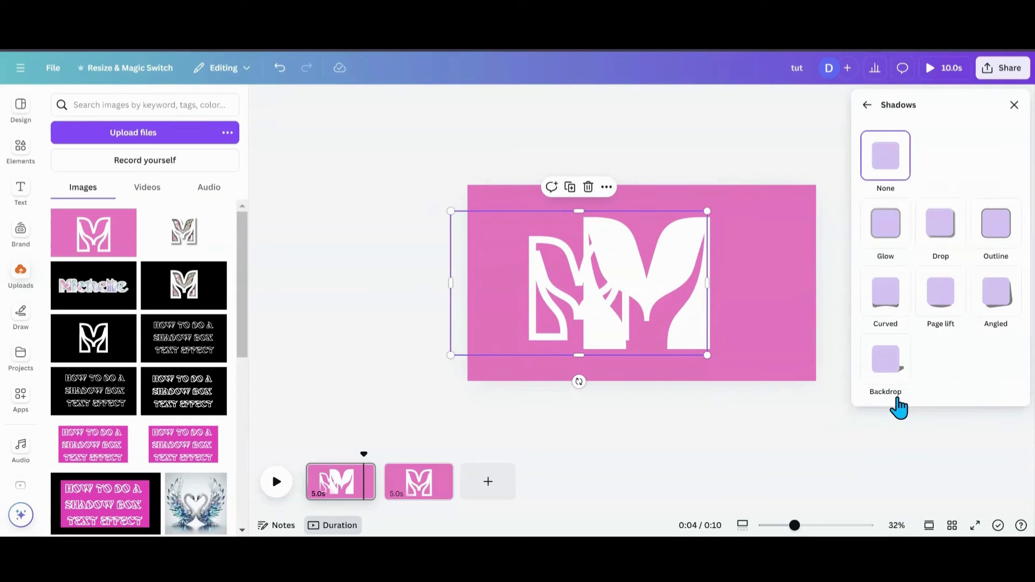
left_click(946, 240)
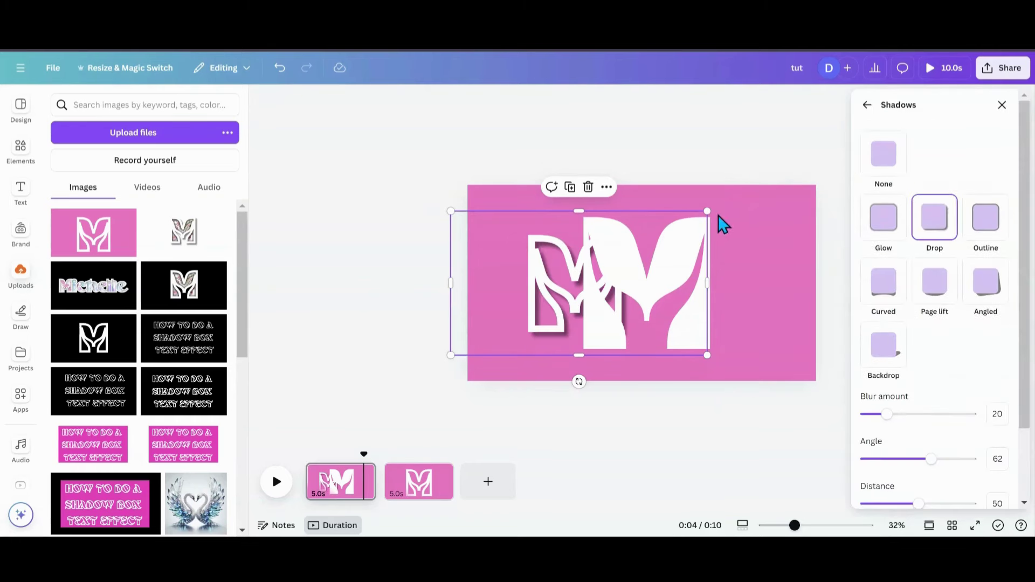
Step: Enlarge the shadowed hollow M cutout and move its layer above the solid white M
left_click_drag(707, 213, 789, 164)
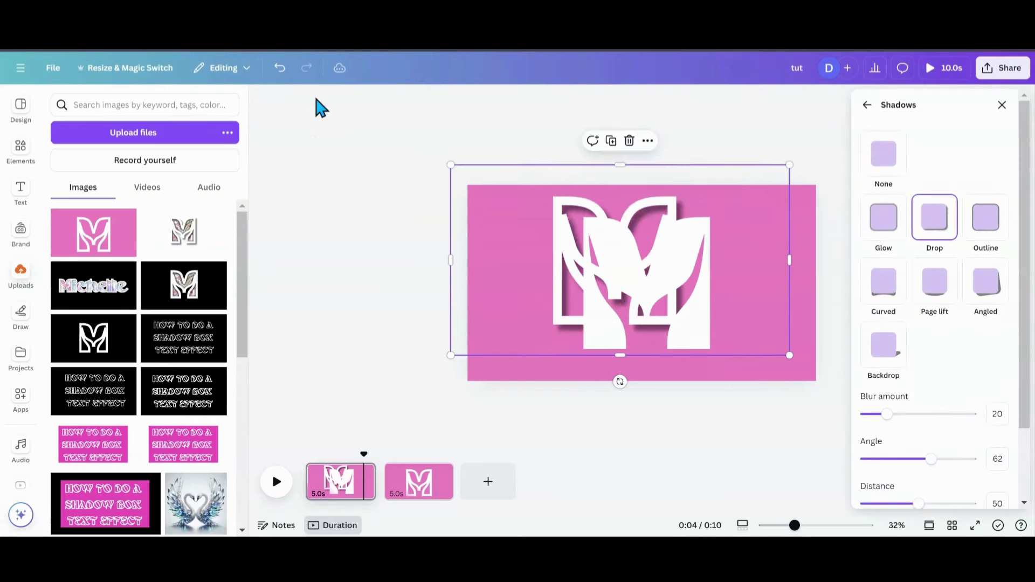
left_click(260, 106)
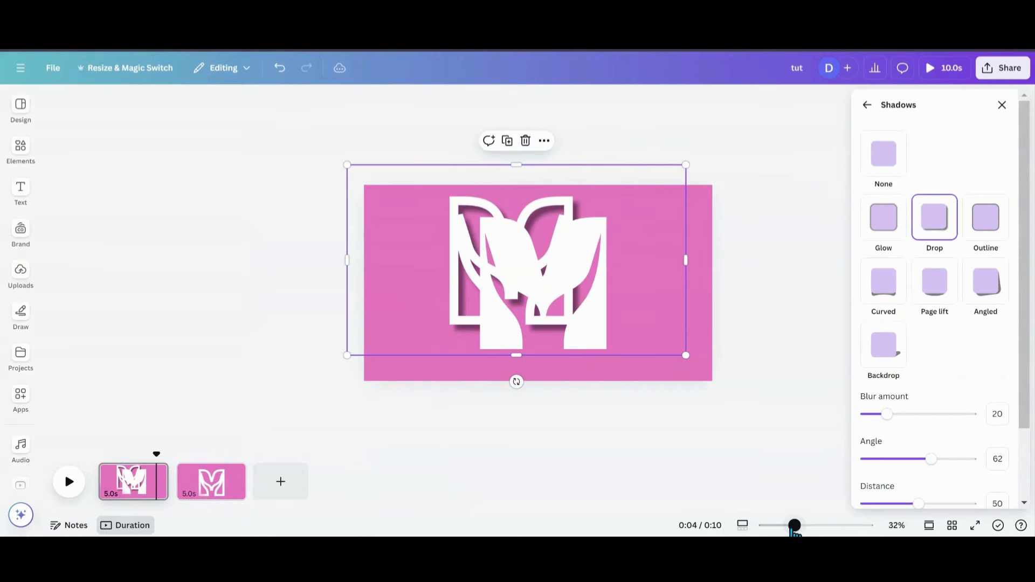
left_click_drag(795, 525, 805, 526)
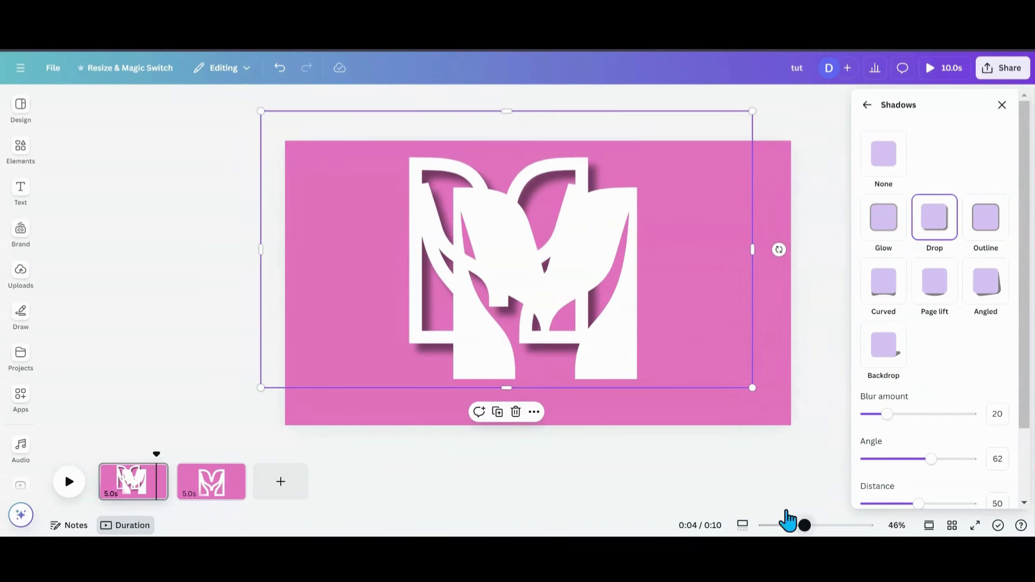
left_click(1002, 104)
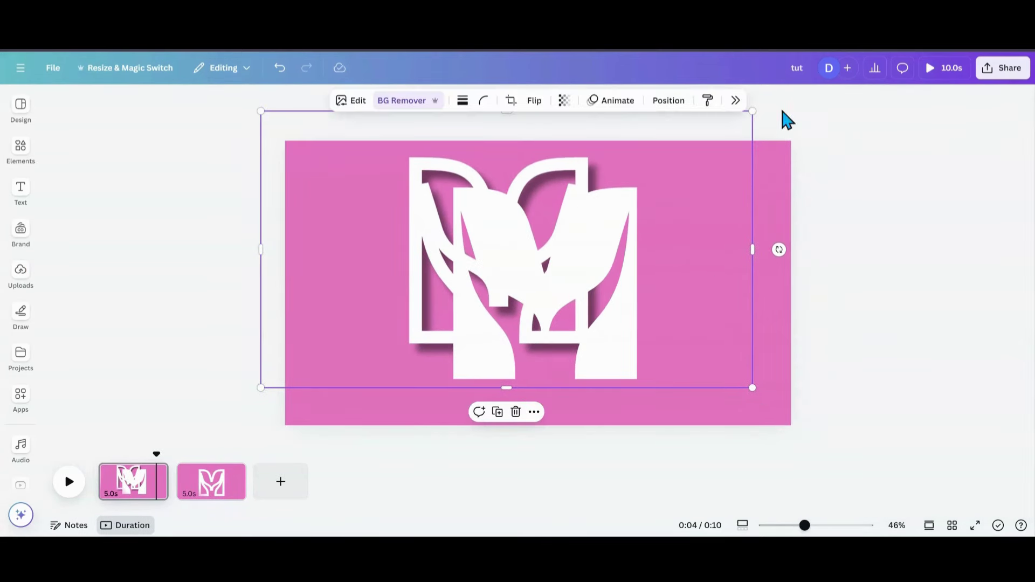
left_click(668, 101)
left_click_drag(913, 253, 910, 208)
Step: Align the shadowed hollow M exactly over the solid white M, enlarging it slightly to match
left_click_drag(526, 276, 558, 293)
left_click_drag(797, 415, 809, 428)
left_click_drag(621, 343, 620, 344)
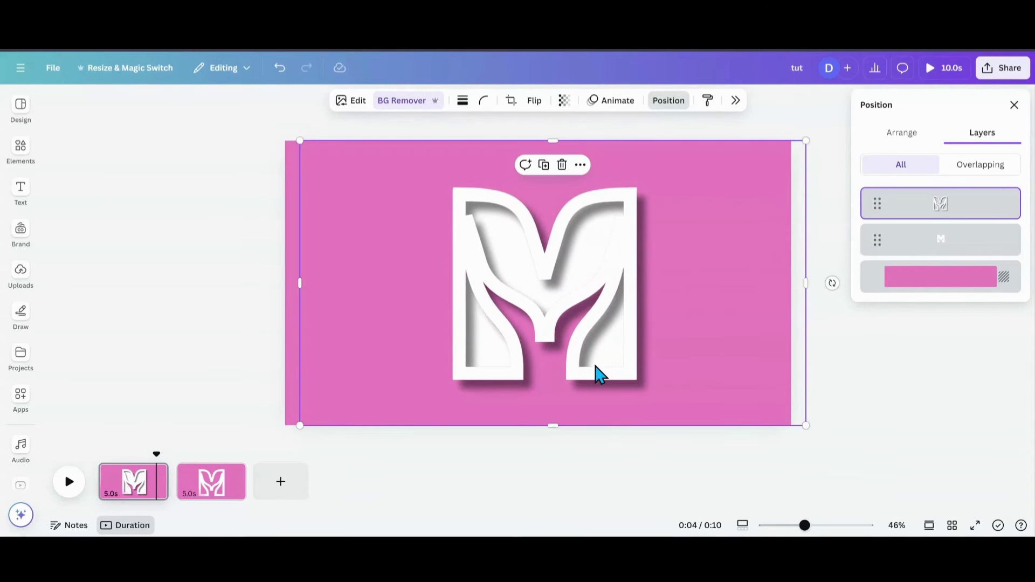
Step: Delete the hollow M text from page 2
left_click(226, 509)
left_click(457, 353)
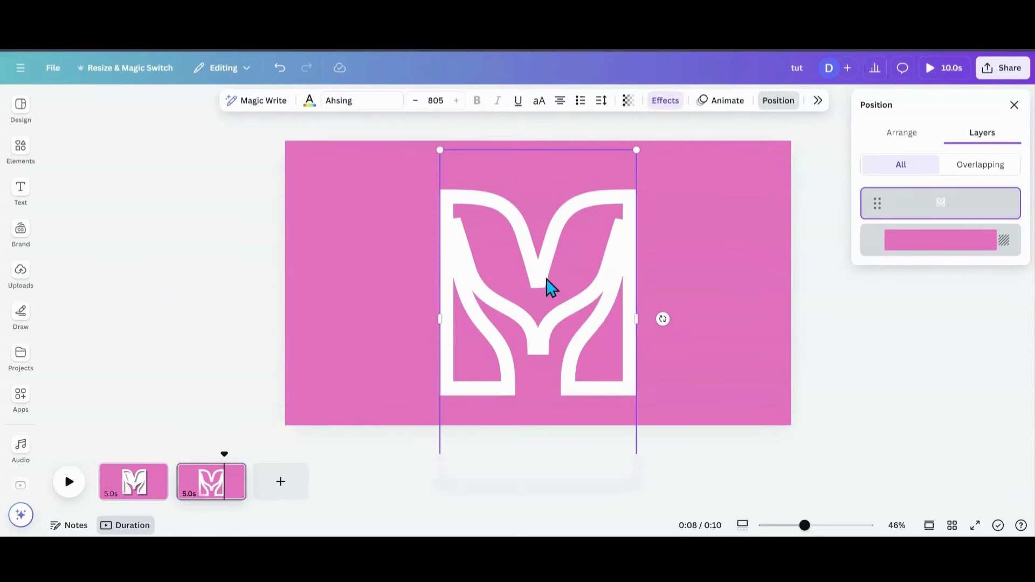
left_click_drag(578, 296, 1001, 416)
key("Delete")
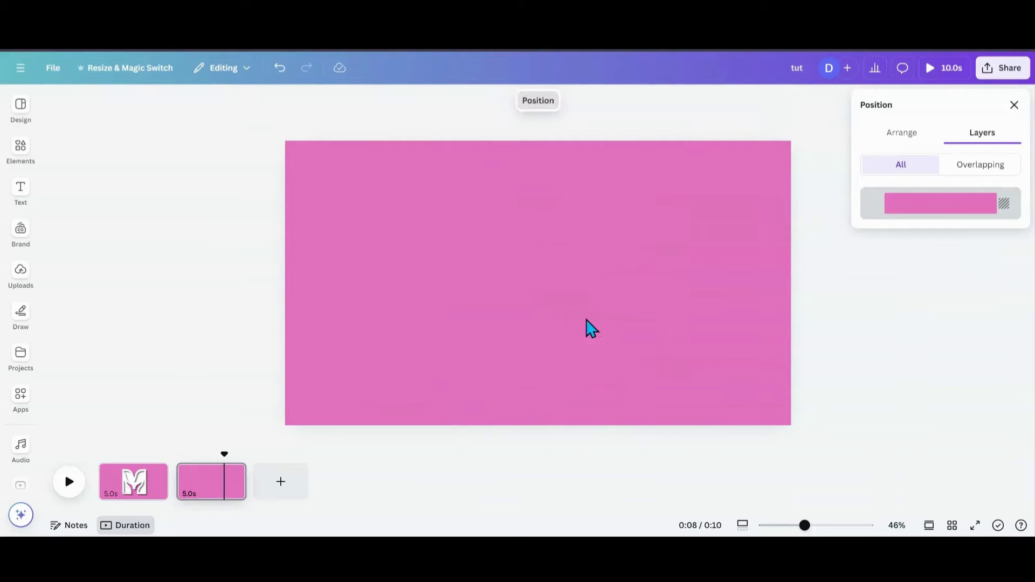
Step: Insert the uploaded flower-filled M image on page 2 and move it toward the upper left of the page
left_click(17, 155)
left_click(14, 183)
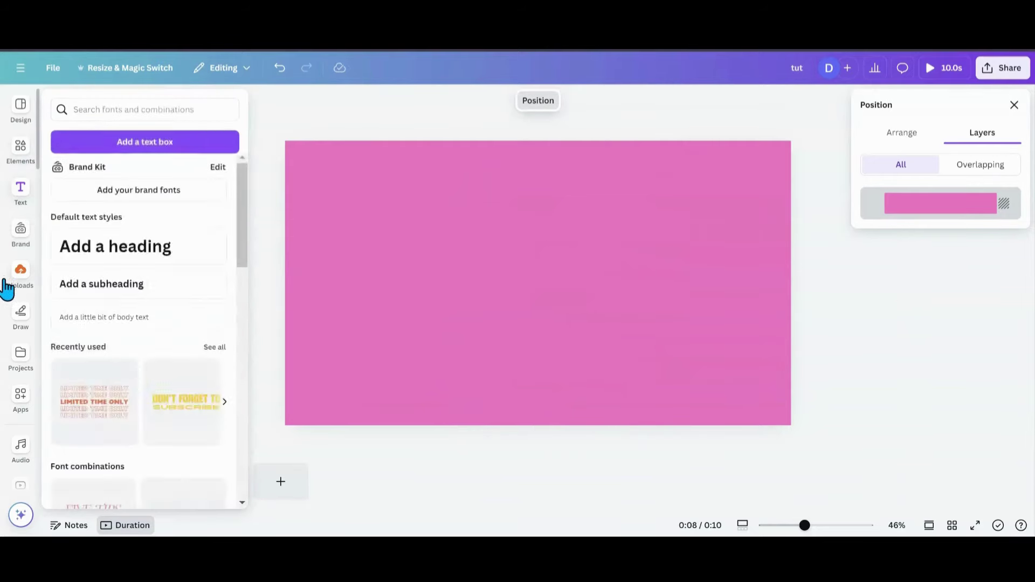
left_click(7, 285)
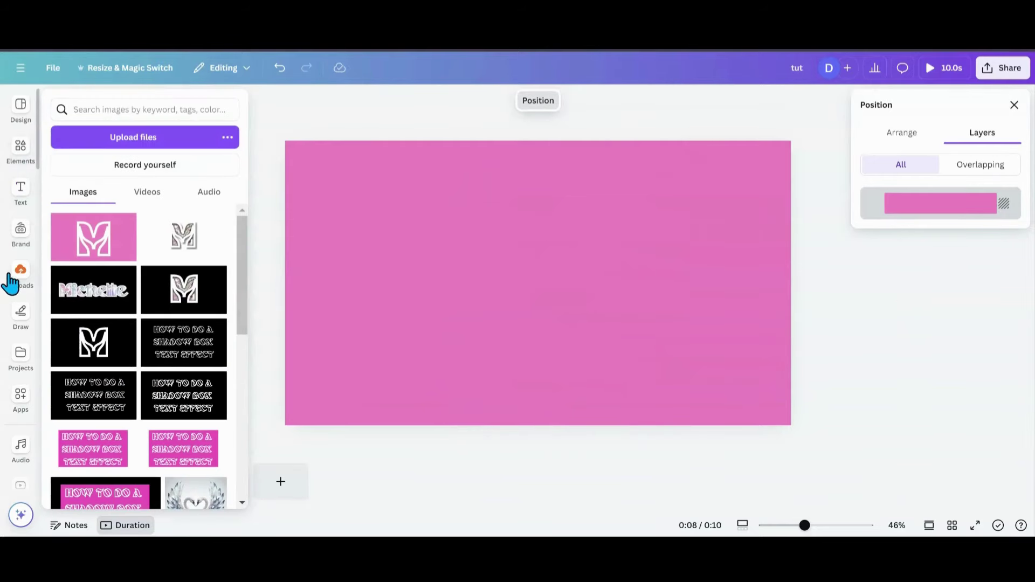
left_click(179, 258)
left_click(245, 305)
left_click_drag(464, 312, 435, 266)
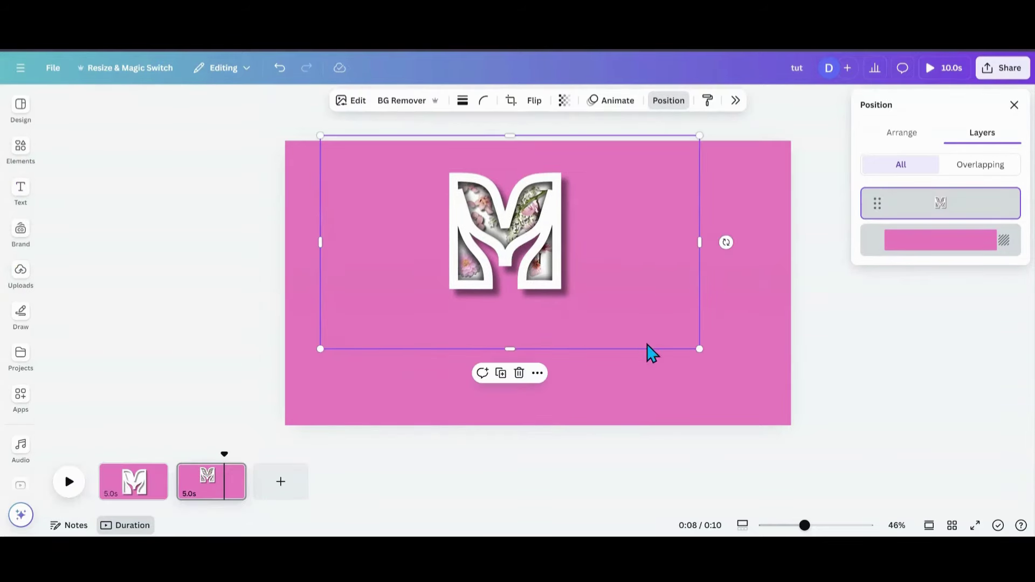
Step: Enlarge the flower-filled M image on page 2 and delete it from the page
left_click_drag(699, 349, 636, 355)
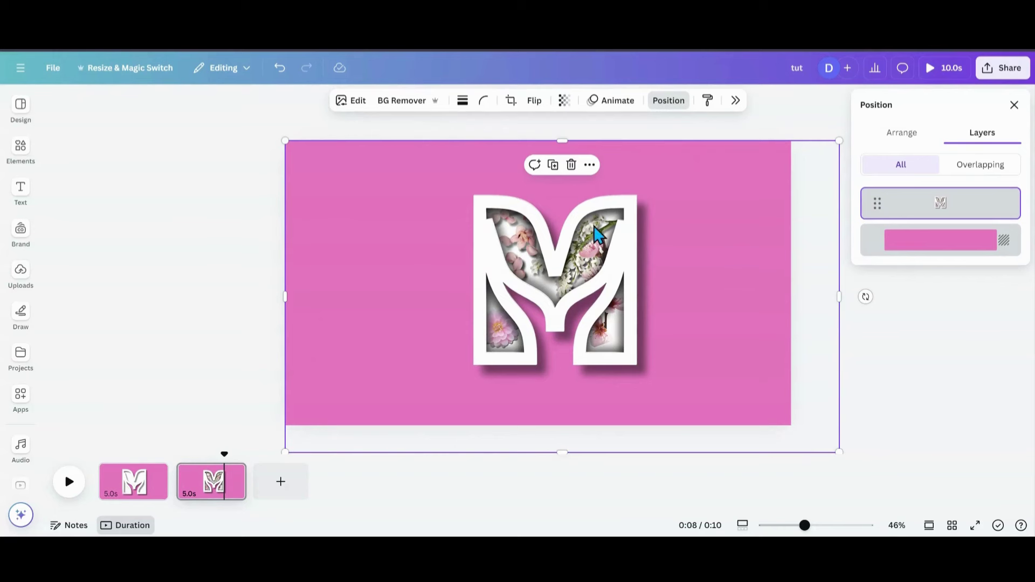
left_click(570, 166)
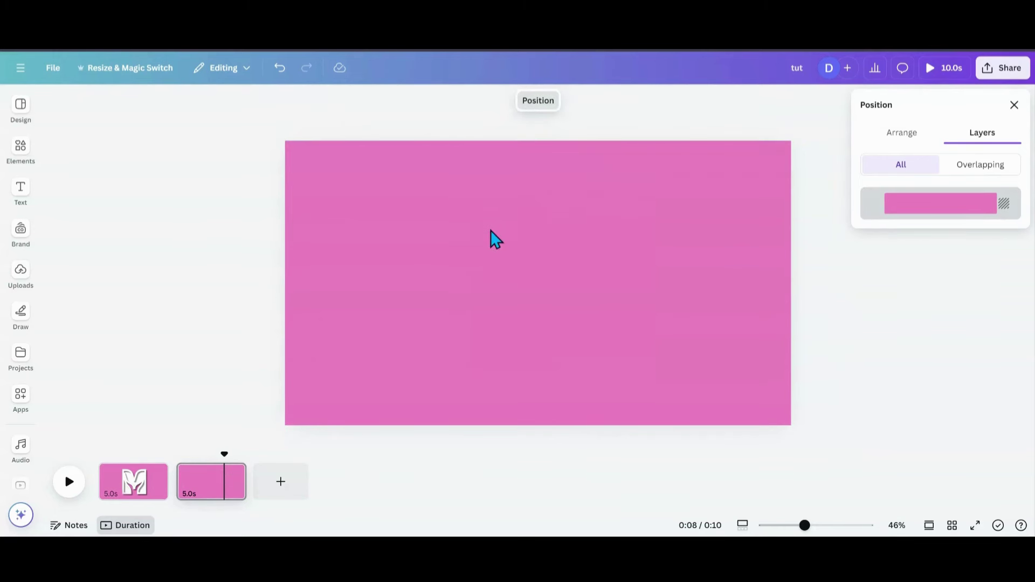
Step: Search the element photos for "flowers" and insert the white blossom branch on page 1
left_click(134, 487)
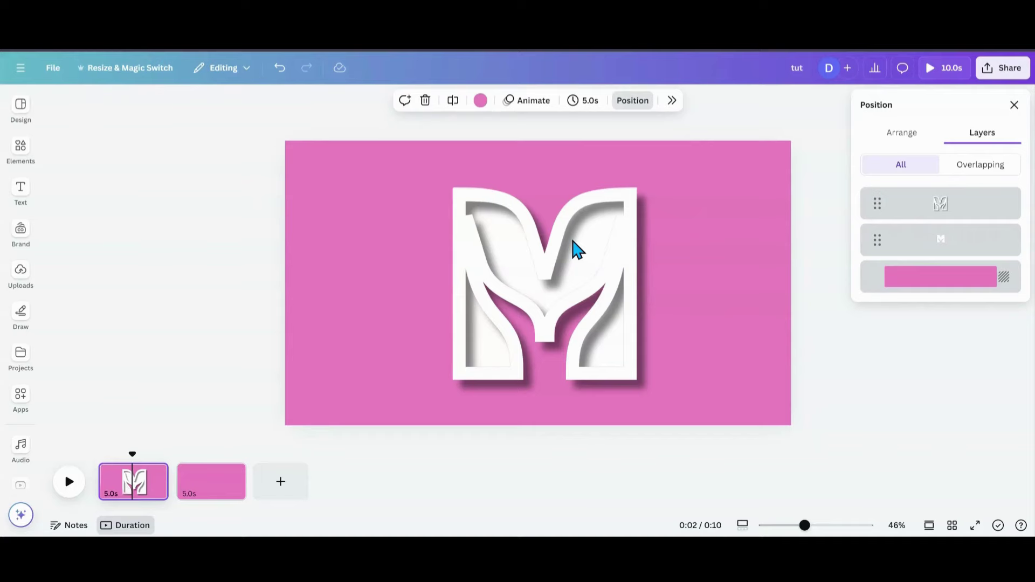
left_click(31, 156)
left_click(100, 108)
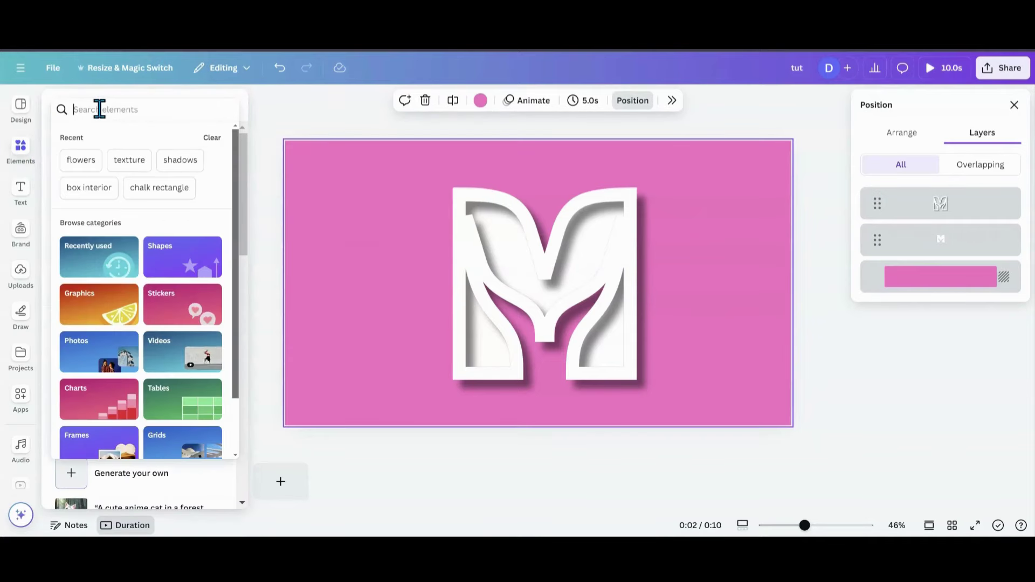
type("flo")
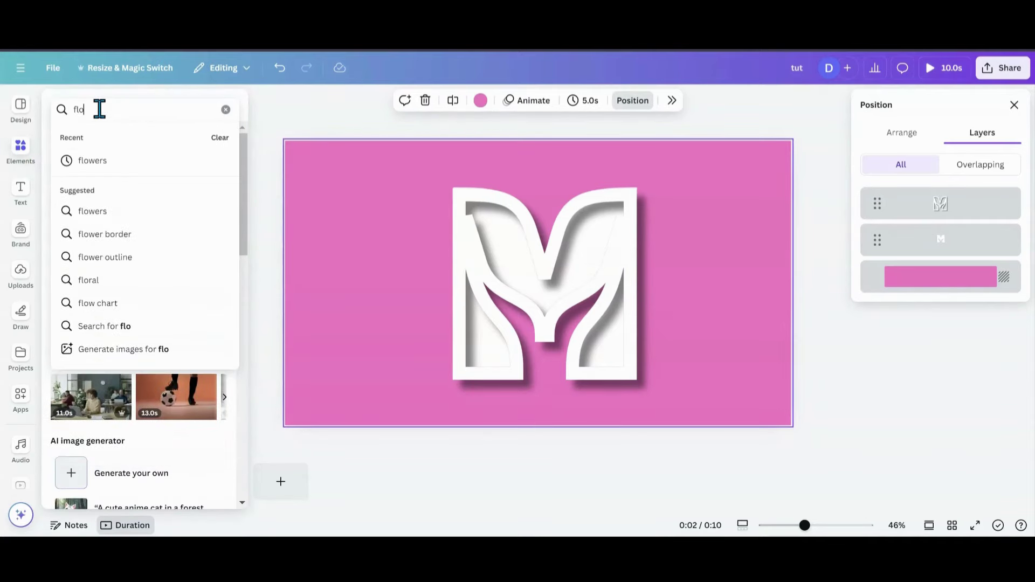
type("wers")
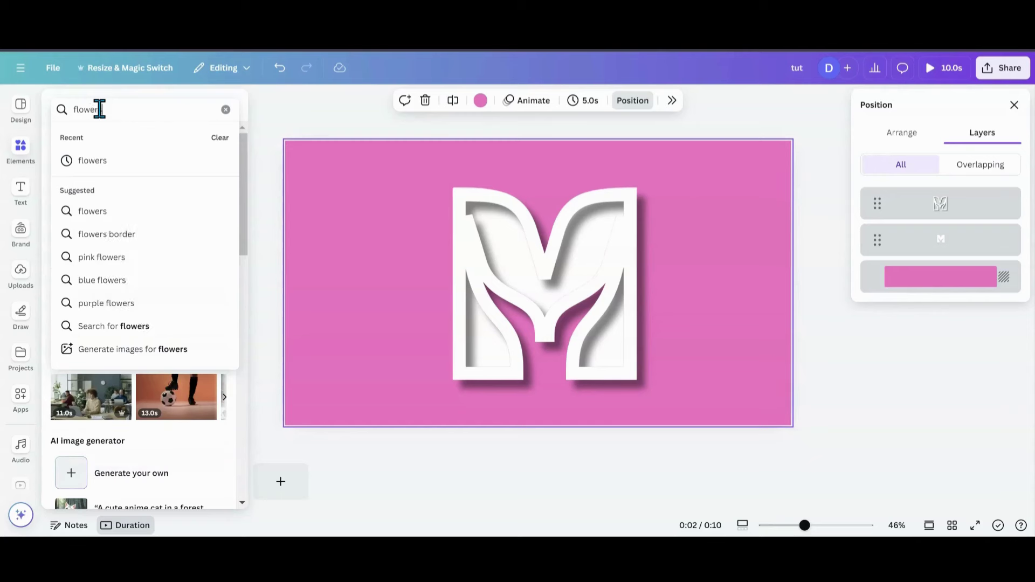
key("Return")
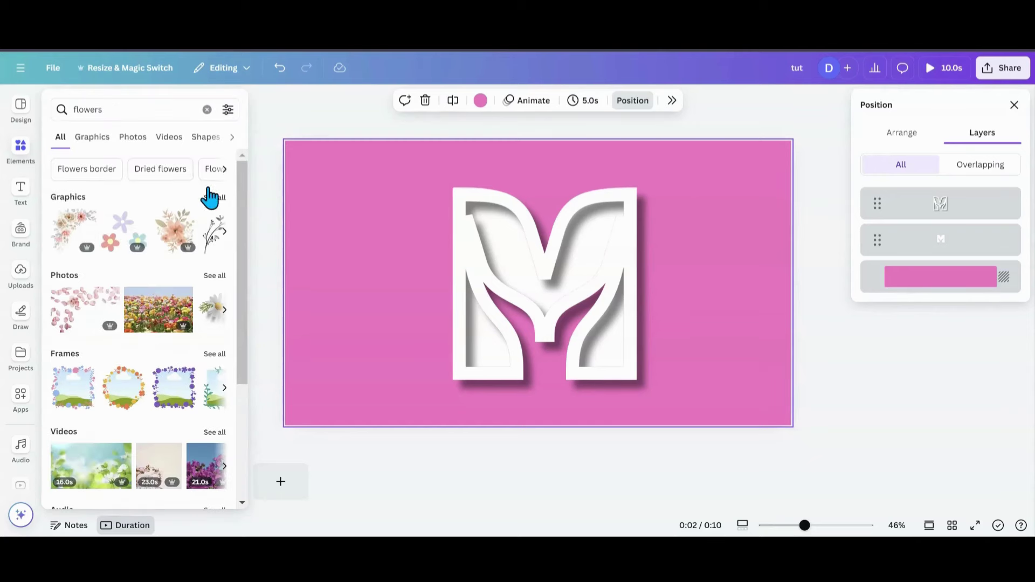
left_click(215, 275)
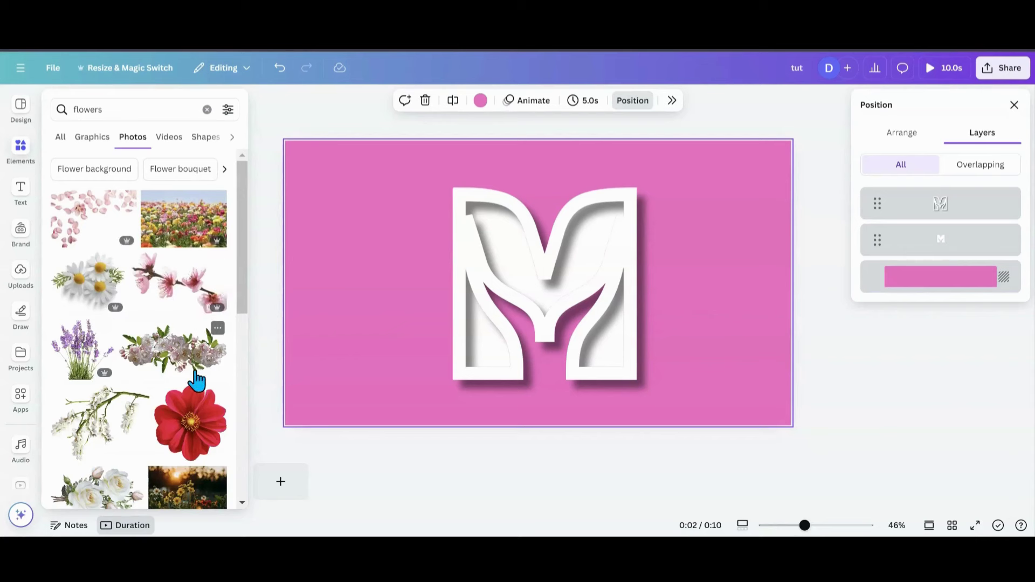
scroll(197, 382, "down", 2)
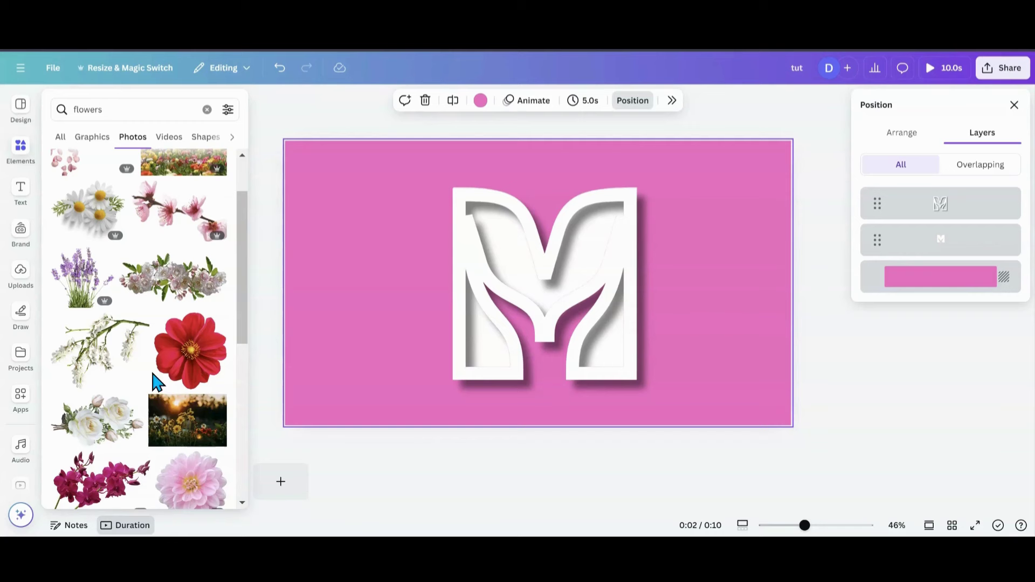
left_click(108, 360)
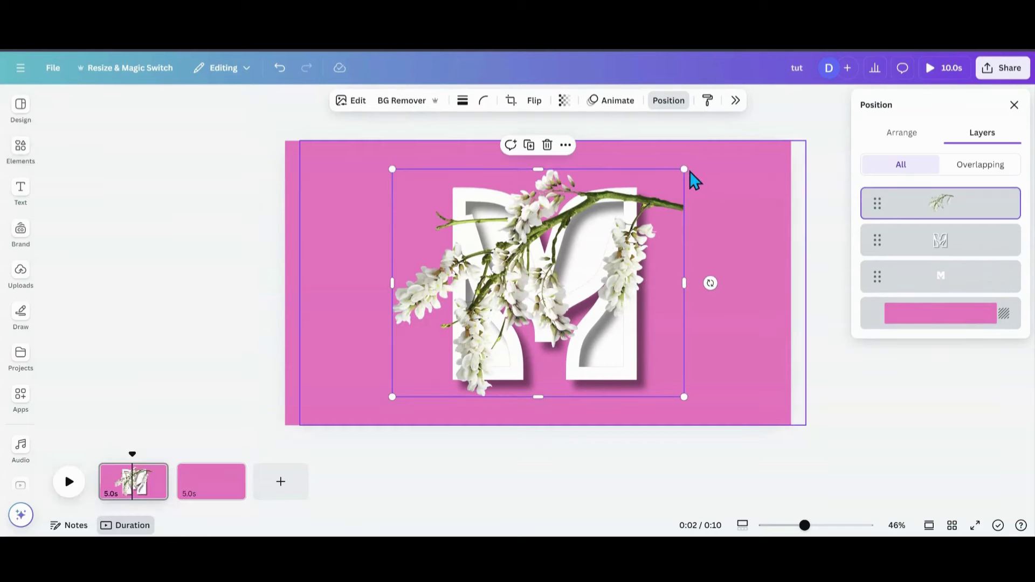
Step: Shrink the white blossom branch over the M's upper-right opening and apply a Drop shadow to it
left_click_drag(687, 168, 616, 234)
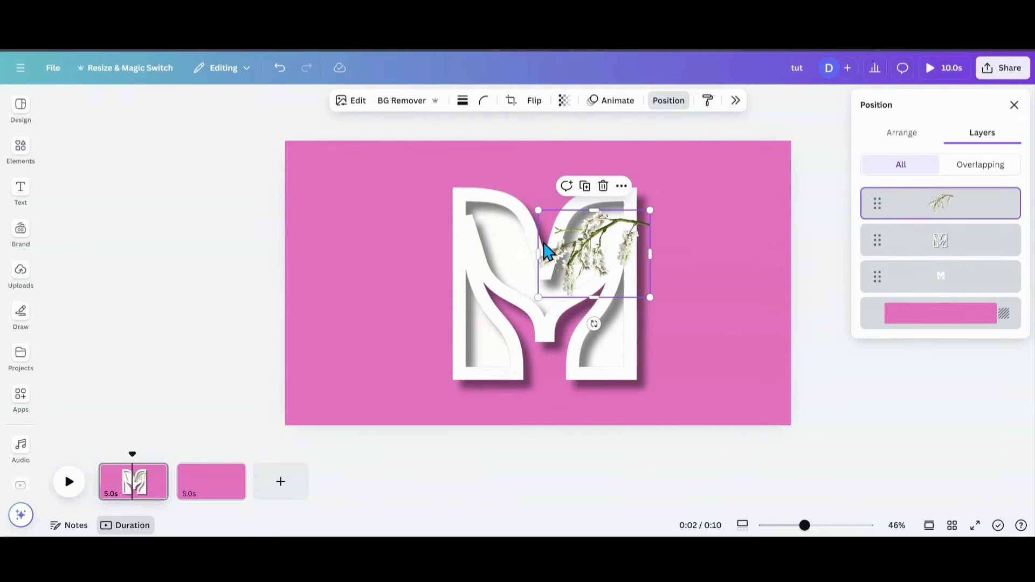
left_click_drag(566, 264, 563, 258)
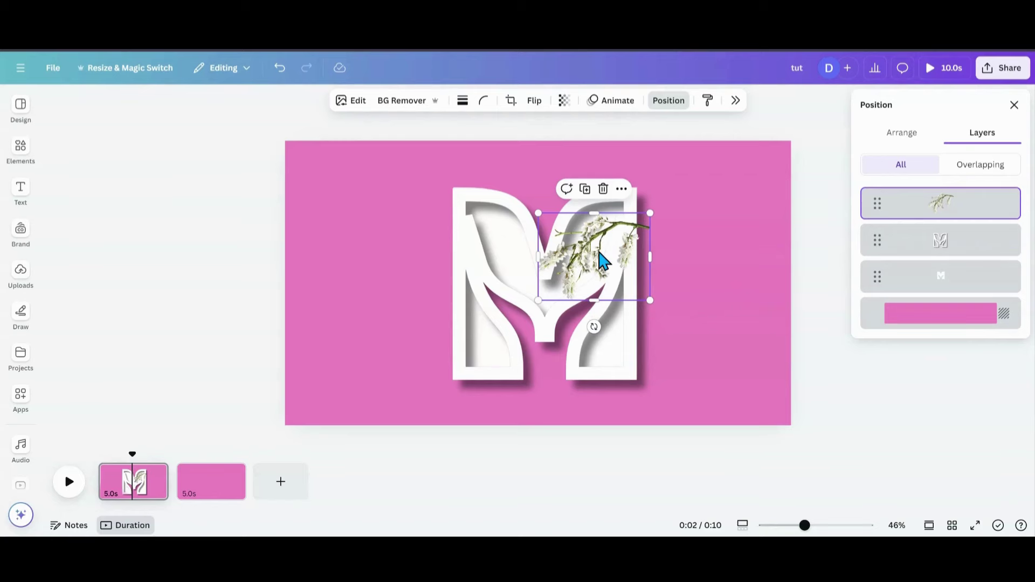
left_click(736, 103)
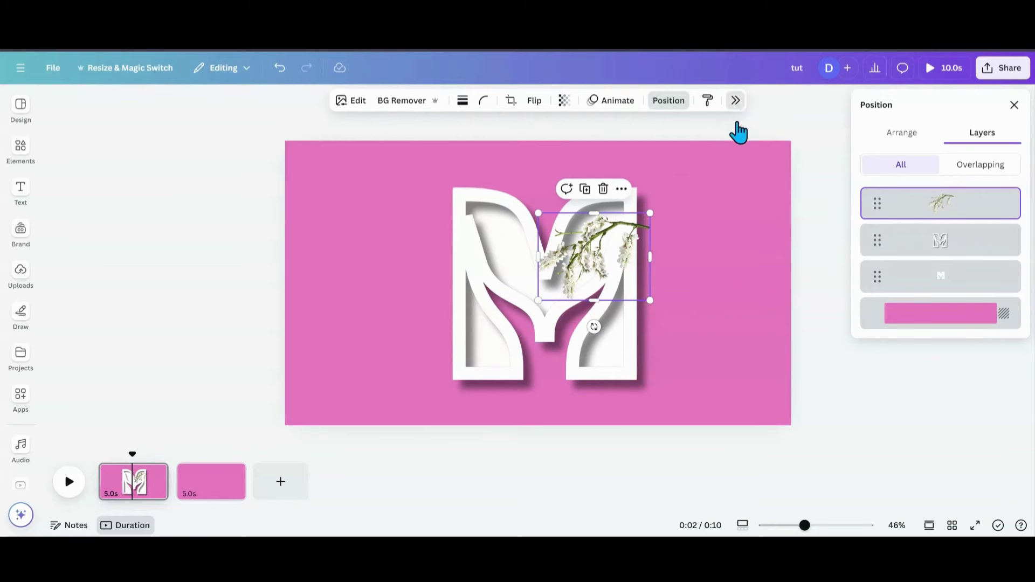
left_click(877, 403)
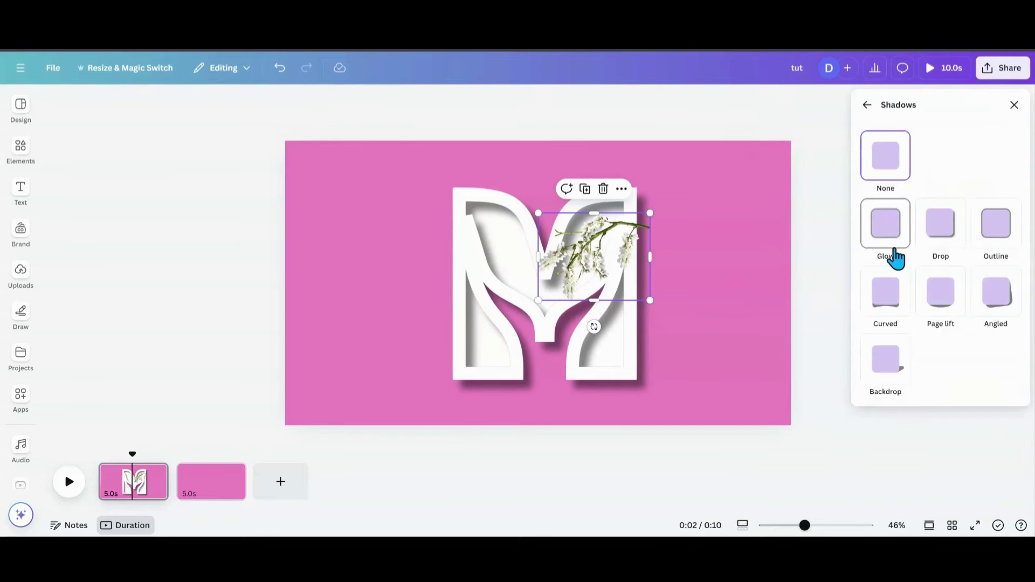
left_click(924, 244)
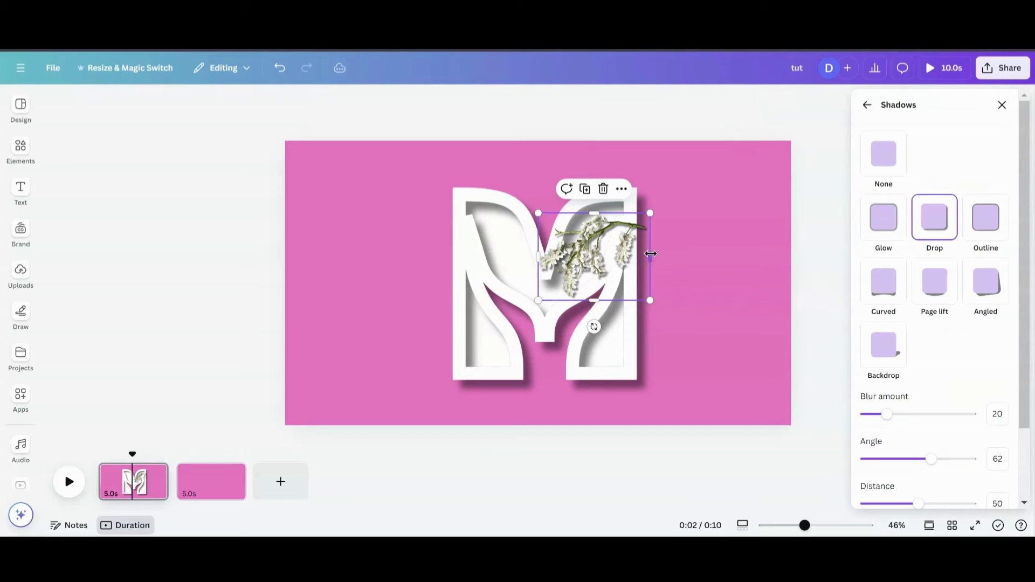
Step: Trim the white blossom branch's right edge to the M's outer edge and move its layer directly below the hollow M
left_click_drag(651, 262, 638, 264)
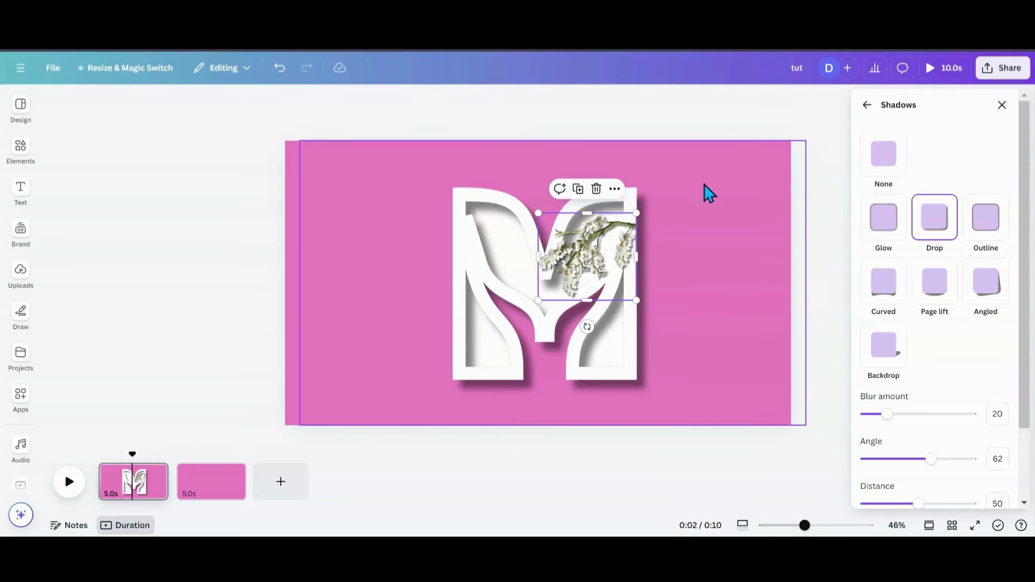
left_click(1001, 105)
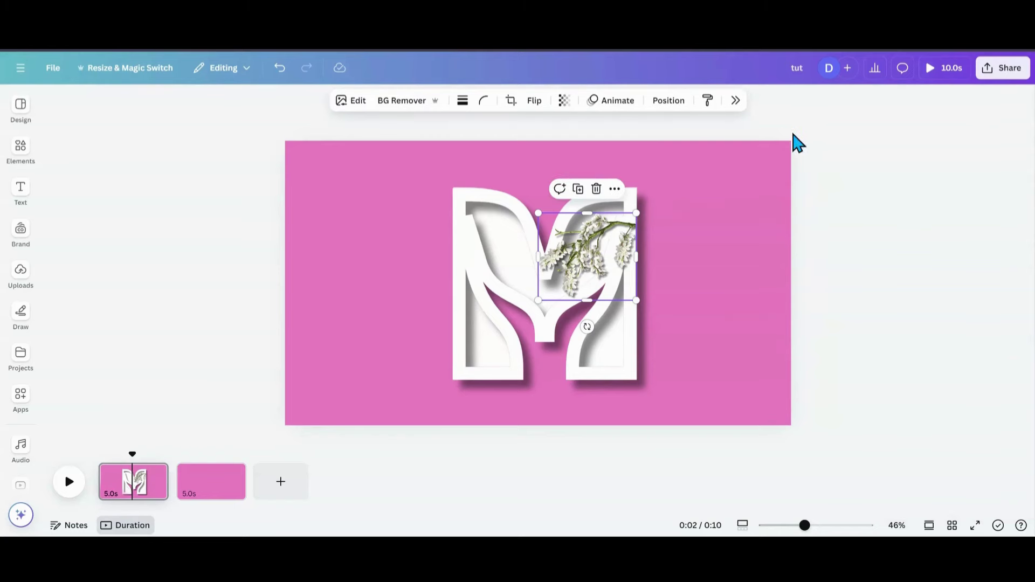
left_click(668, 101)
left_click_drag(942, 208, 936, 266)
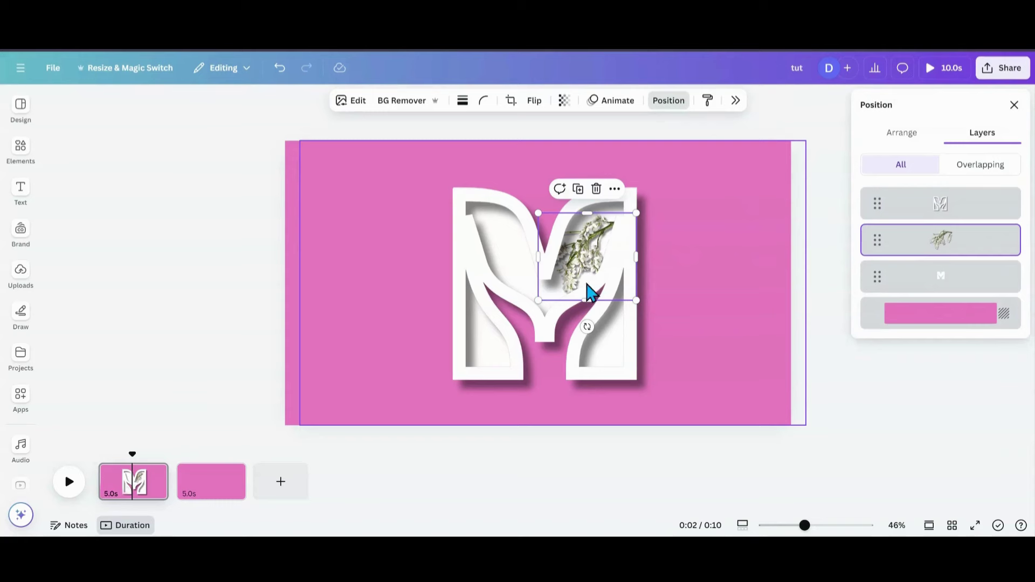
Step: Insert the magenta orchid photo from the flower results and shrink it over the left side of the M
left_click(22, 154)
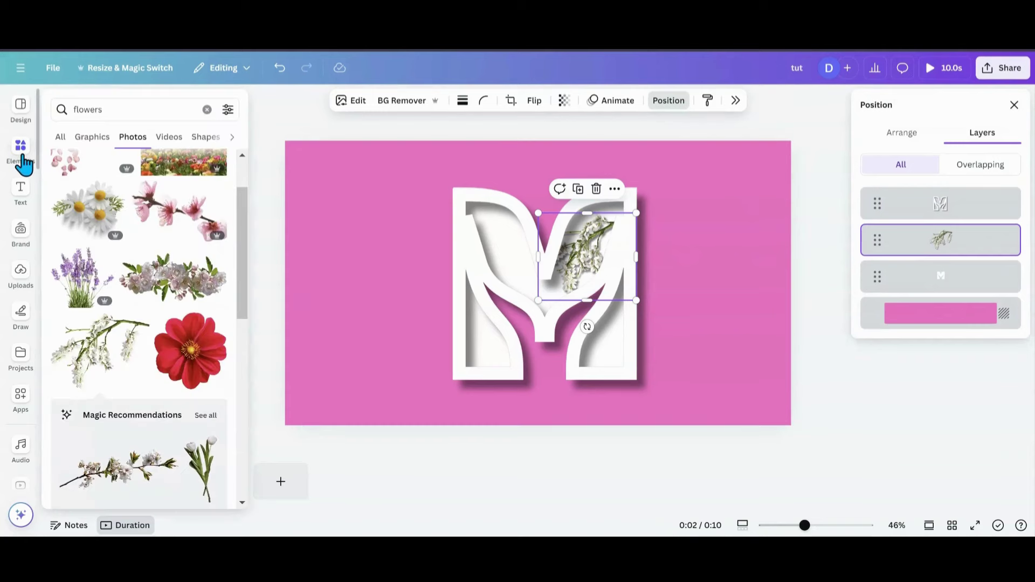
scroll(102, 319, "down", 5)
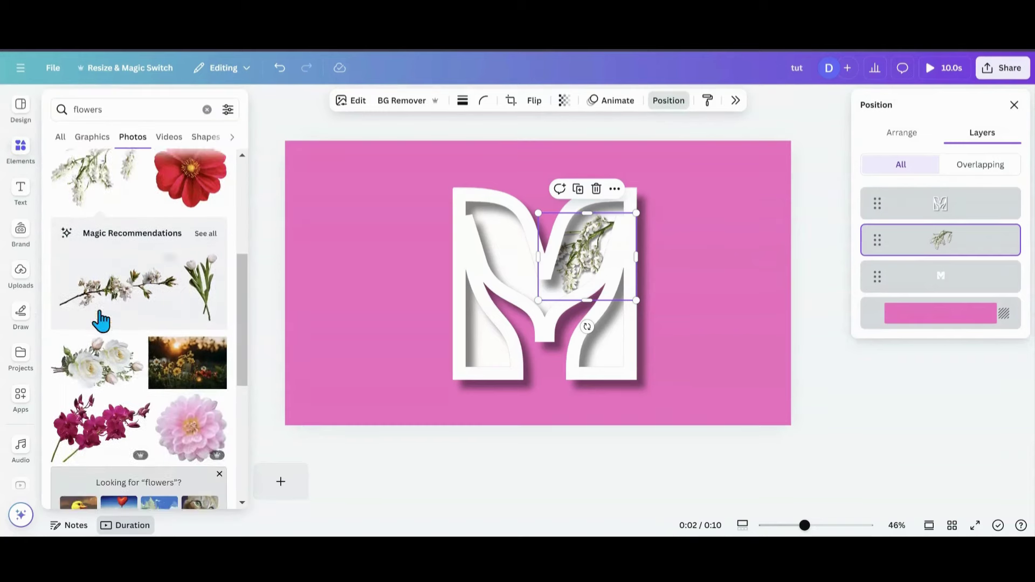
scroll(101, 322, "down", 1)
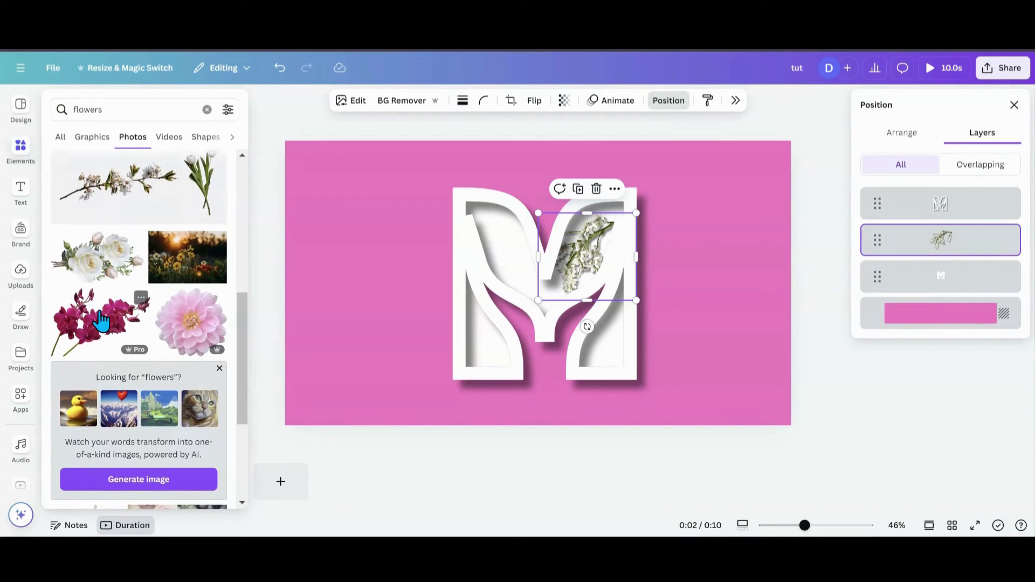
left_click(101, 322)
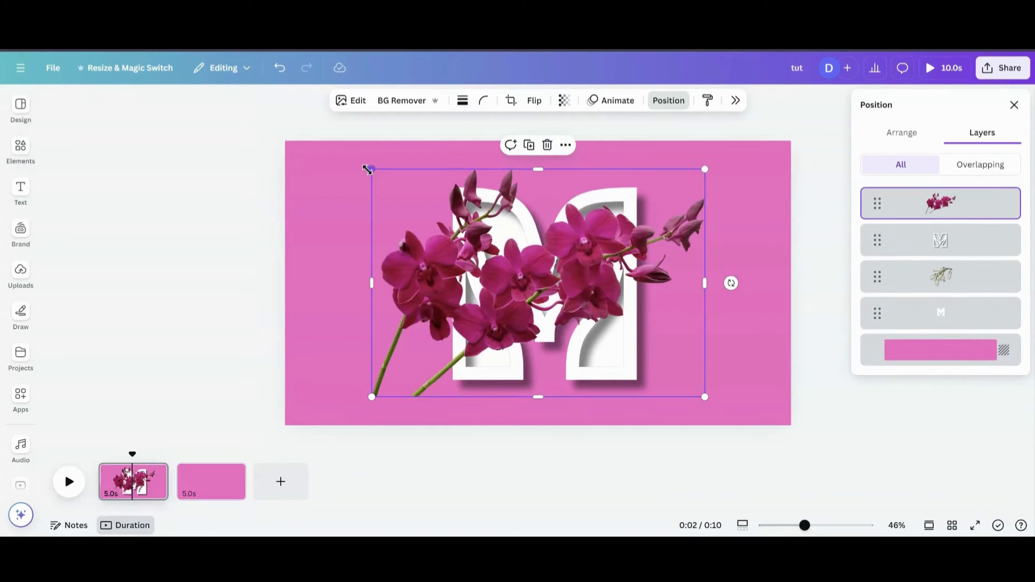
left_click_drag(367, 170, 588, 329)
left_click_drag(651, 378, 508, 327)
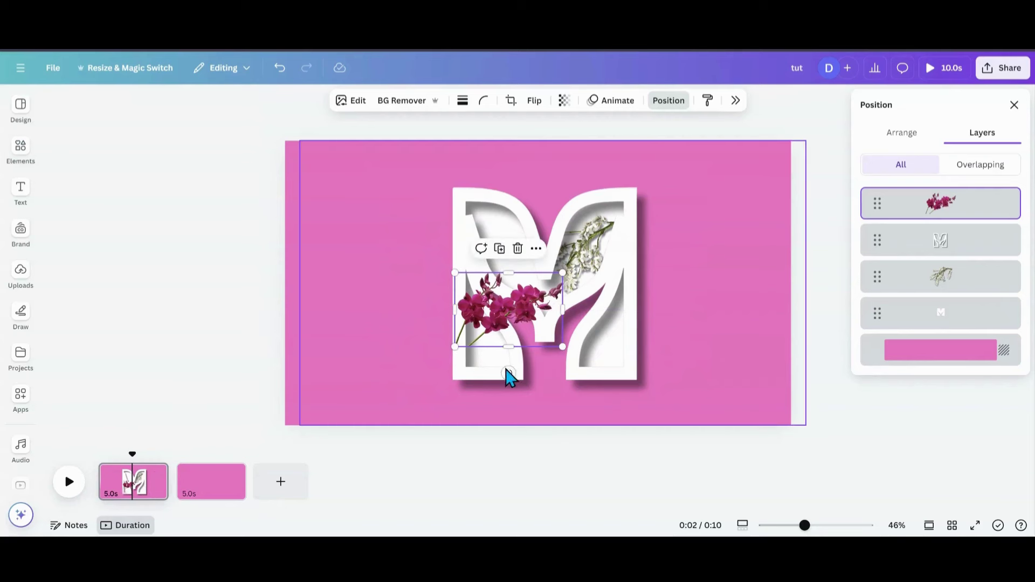
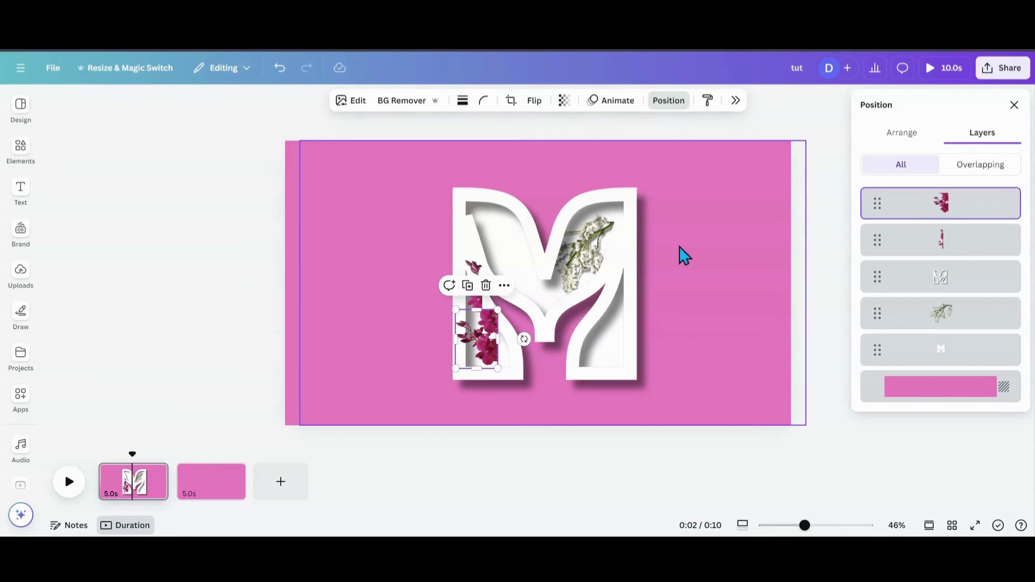
Step: Move the two cropped orchid layers below the shadowed hollow M
left_click_drag(902, 215, 906, 273)
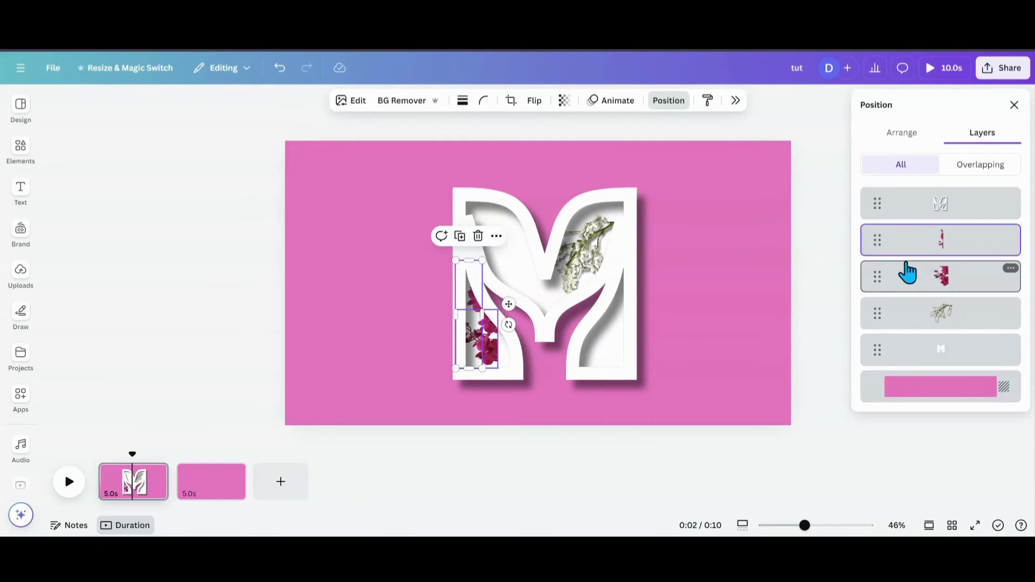
left_click(494, 363)
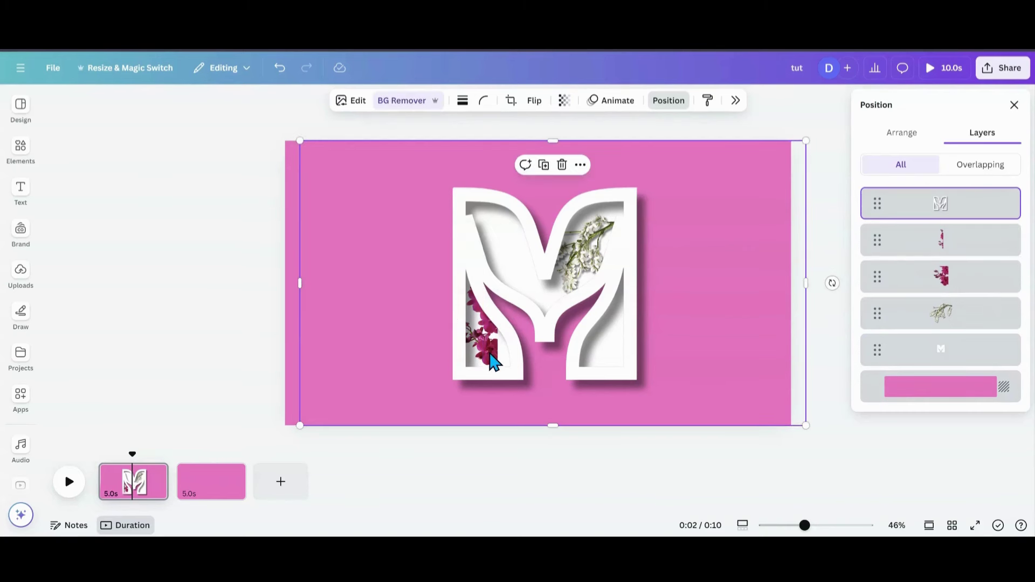
Step: Duplicate the lower orchid piece, fit the copy into the M's lower-left opening, and move its layer below the hollow M
left_click(882, 293)
left_click(468, 285)
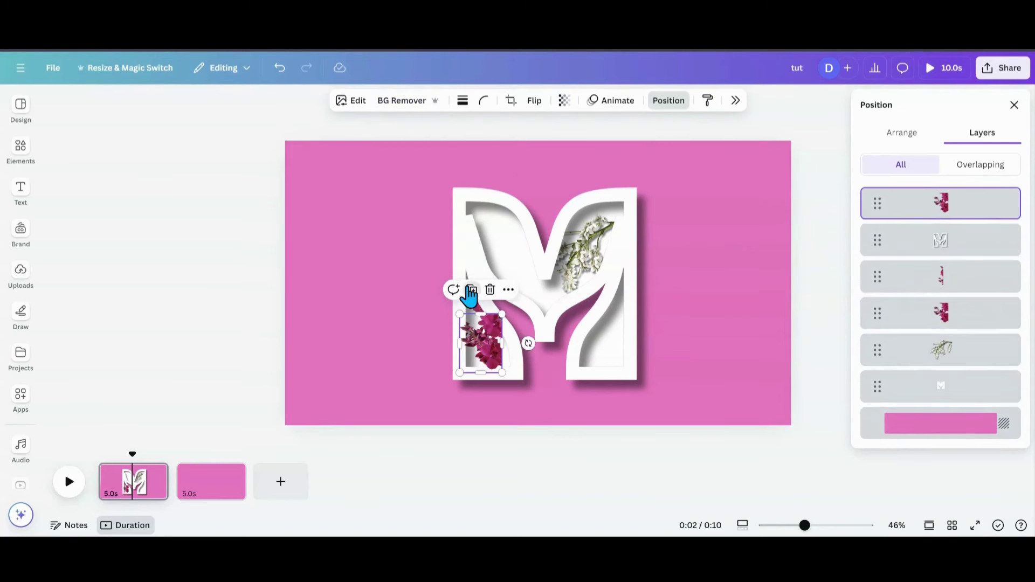
left_click_drag(485, 350, 483, 327)
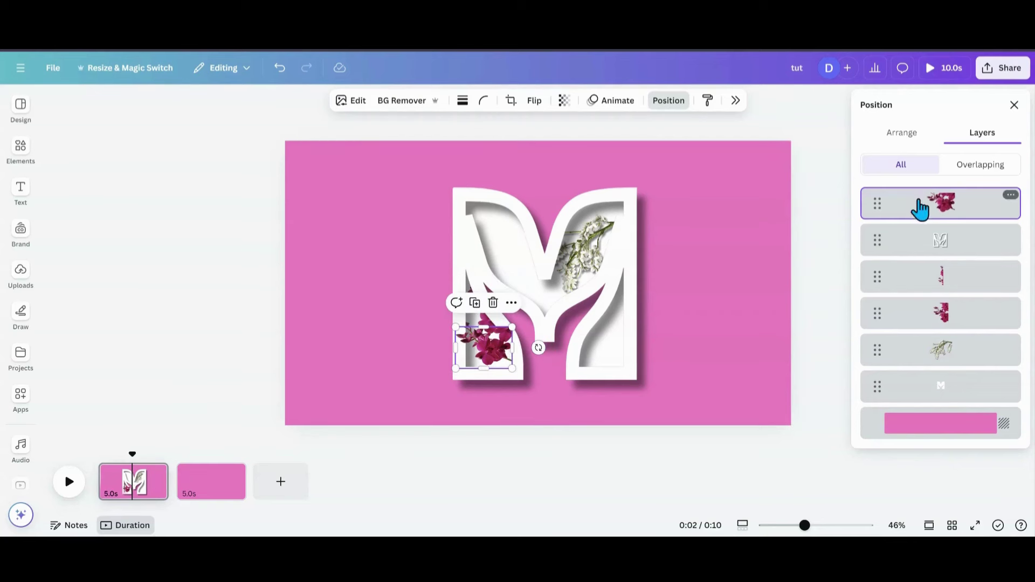
left_click_drag(920, 208, 909, 265)
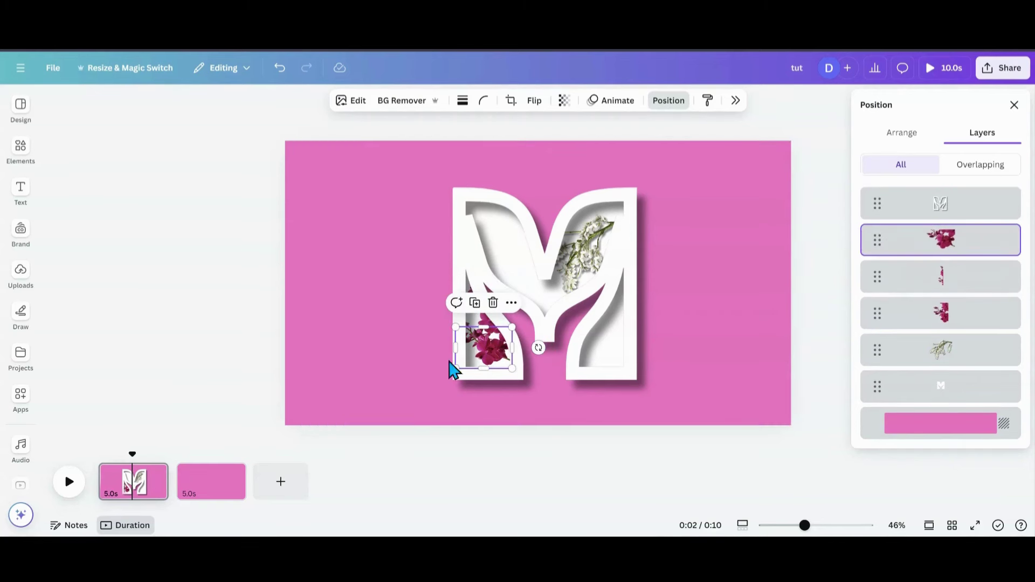
left_click(388, 359)
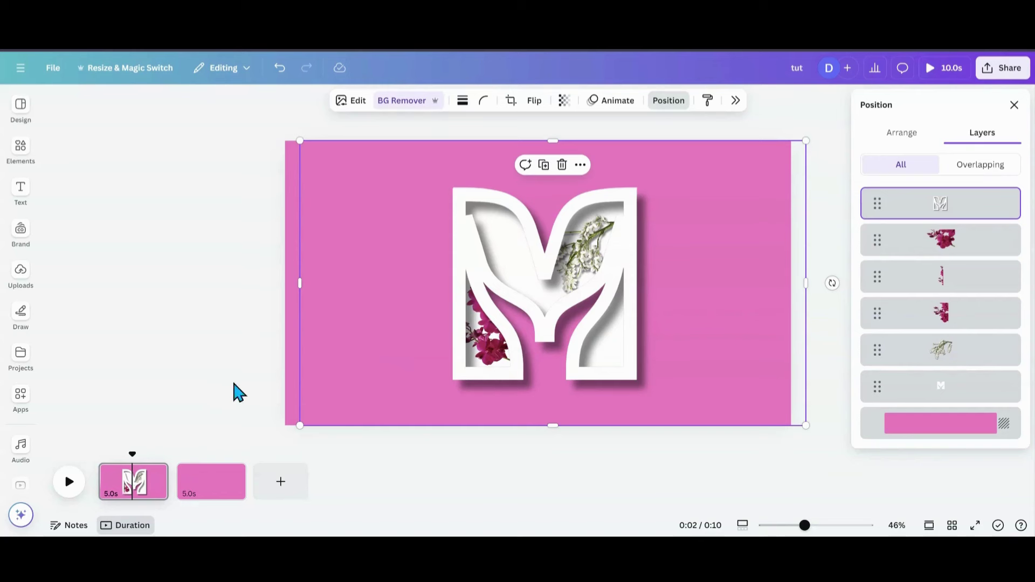
left_click(21, 402)
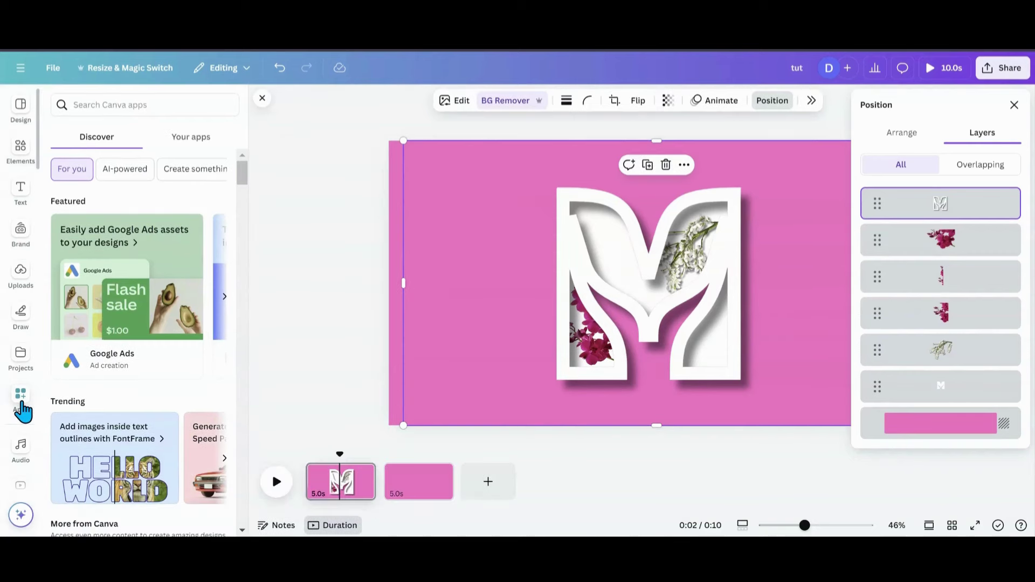
left_click(185, 146)
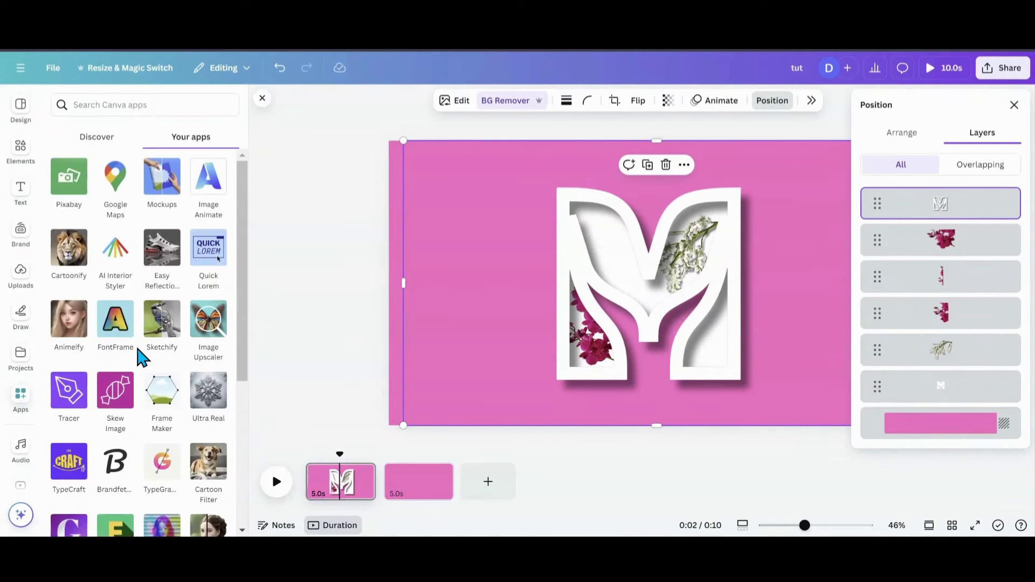
scroll(141, 366, "down", 5)
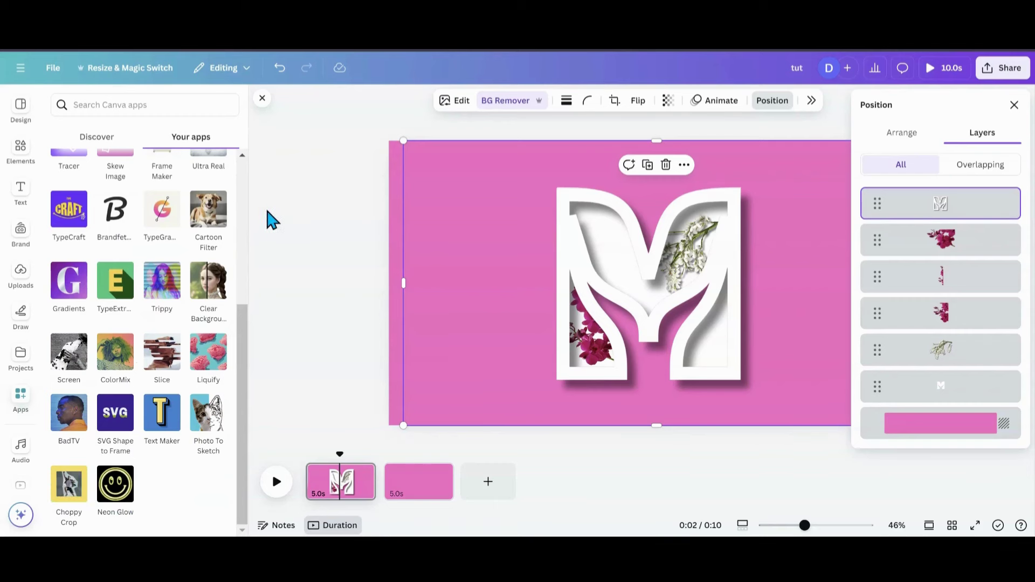
Step: Insert the scattered lilac blossoms photo from the flower results and apply a Drop shadow to it
left_click(20, 164)
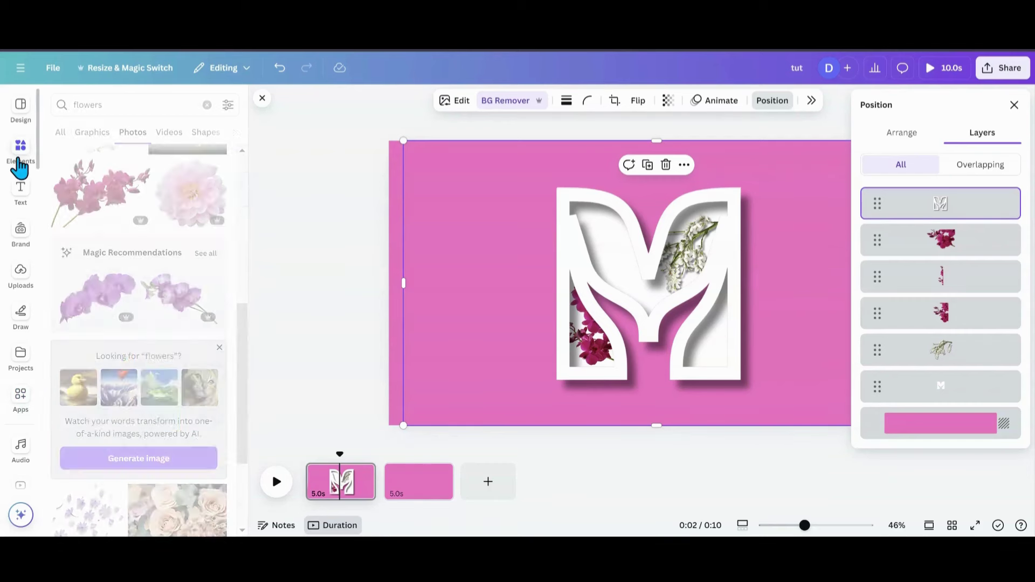
scroll(169, 397, "down", 3)
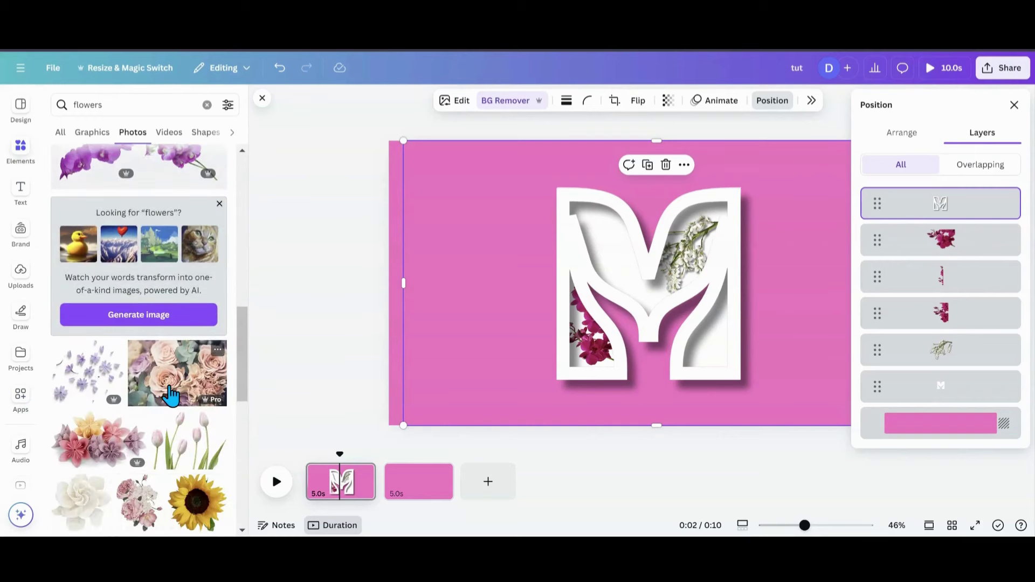
left_click(70, 399)
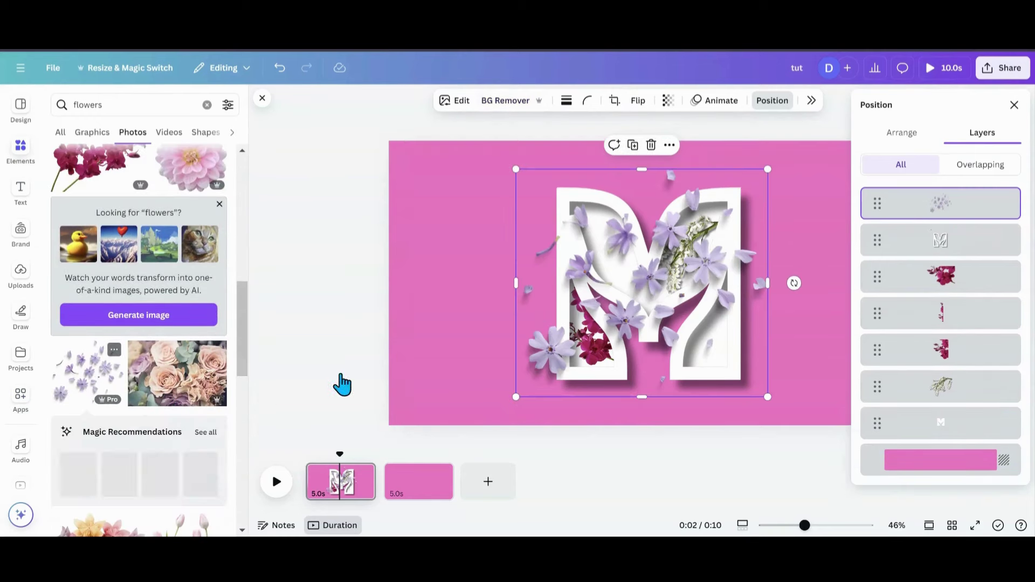
left_click(809, 108)
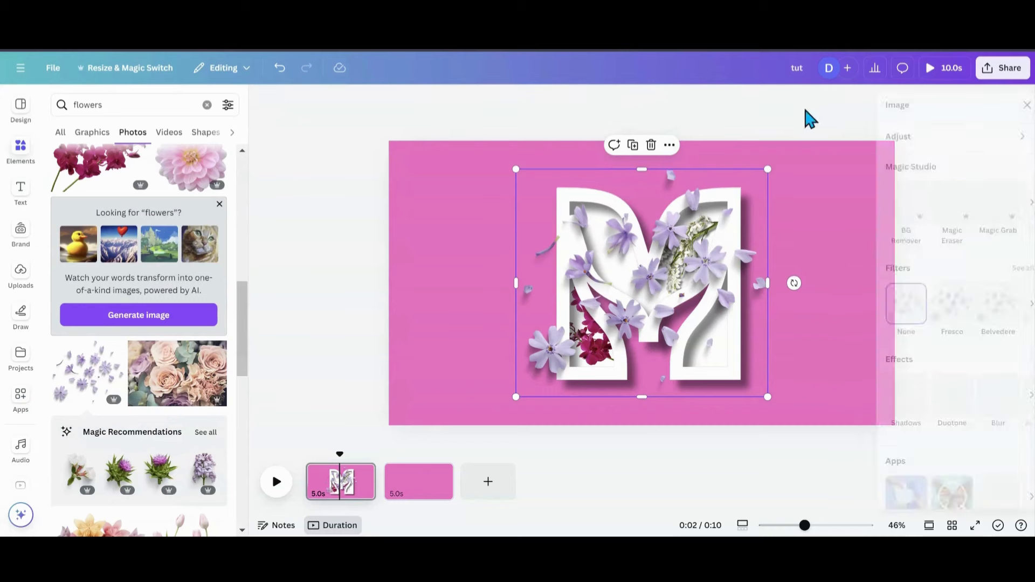
left_click(882, 408)
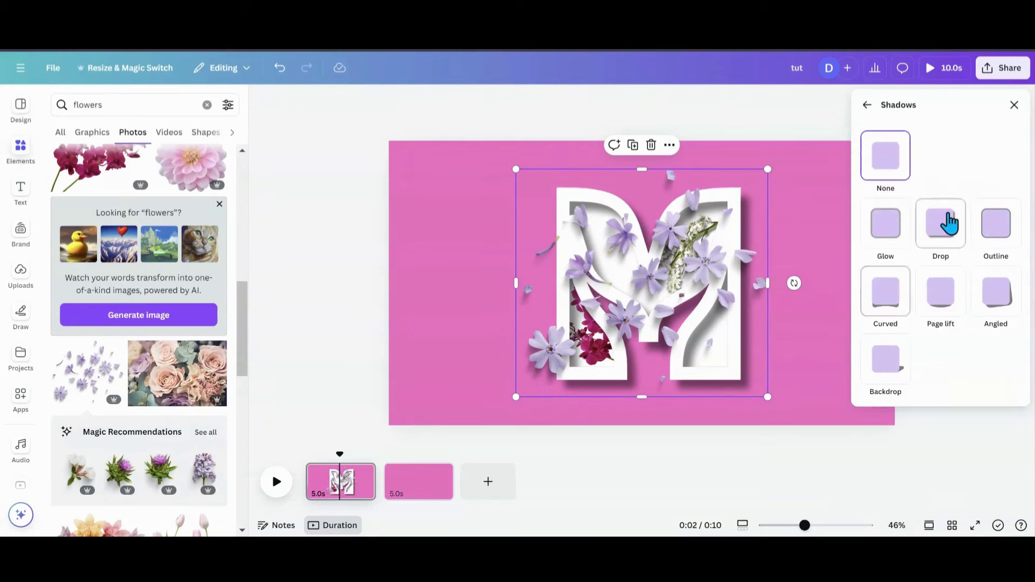
left_click(942, 225)
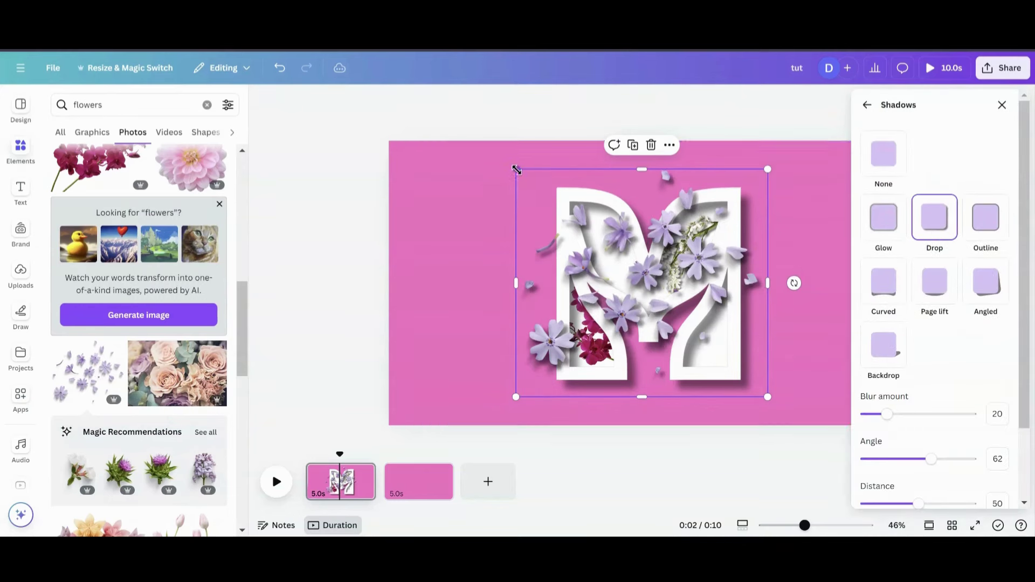
Step: Shrink the lilac blossoms over the M's upper-left opening and crop the photo's edges to fit within the letter
left_click_drag(516, 169, 656, 291)
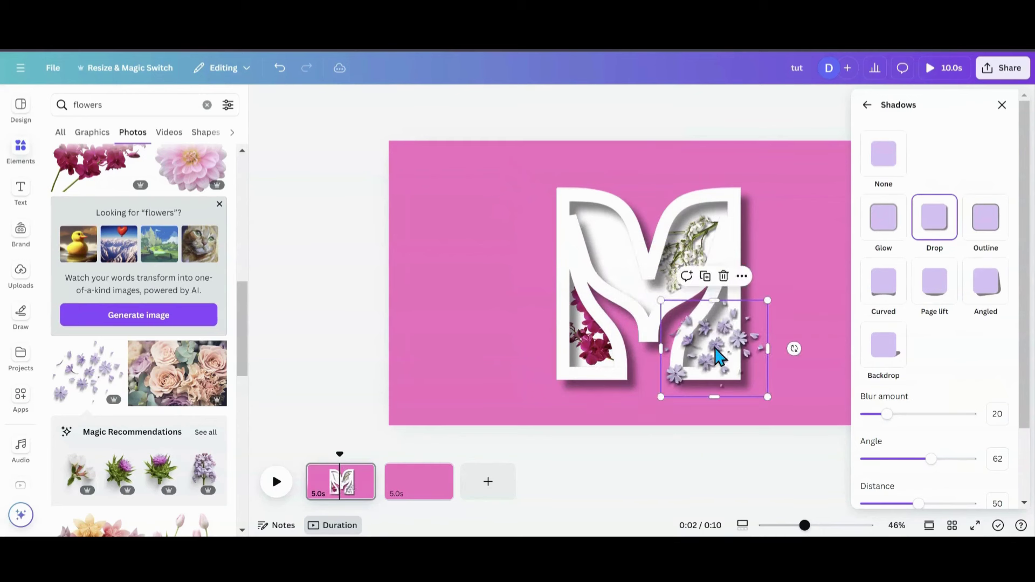
left_click_drag(717, 351, 644, 254)
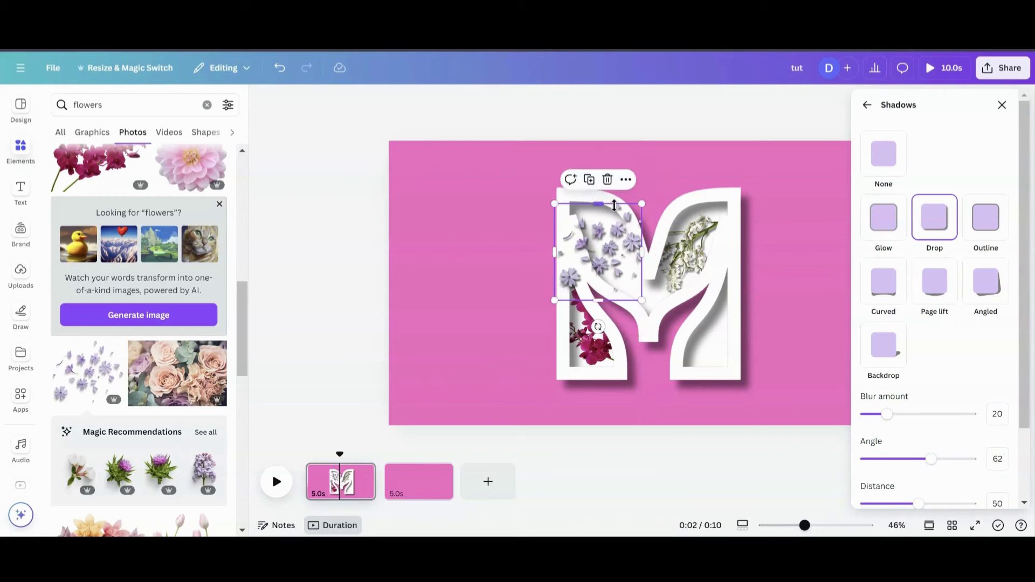
left_click_drag(600, 206, 593, 216)
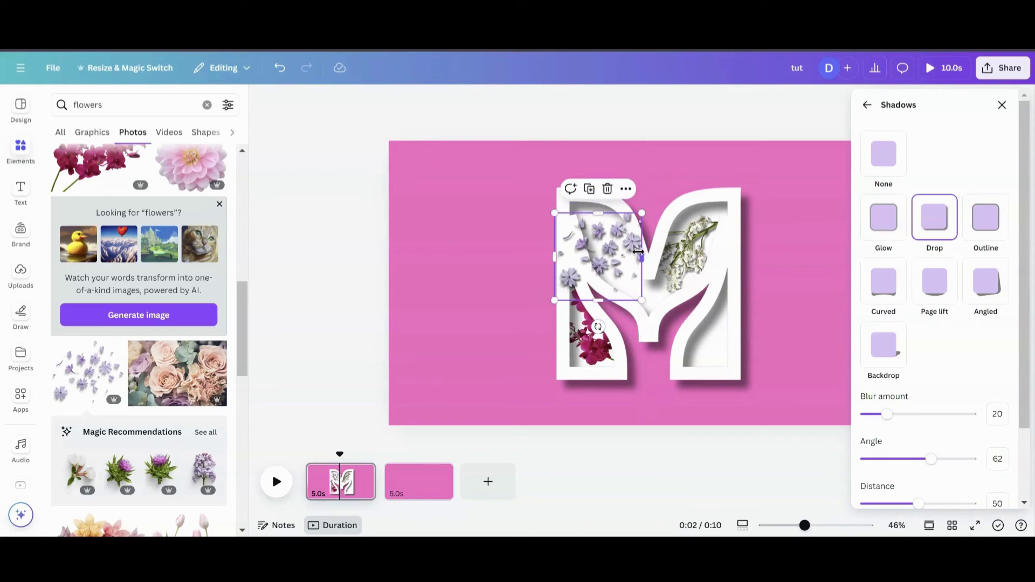
left_click_drag(613, 263, 564, 257)
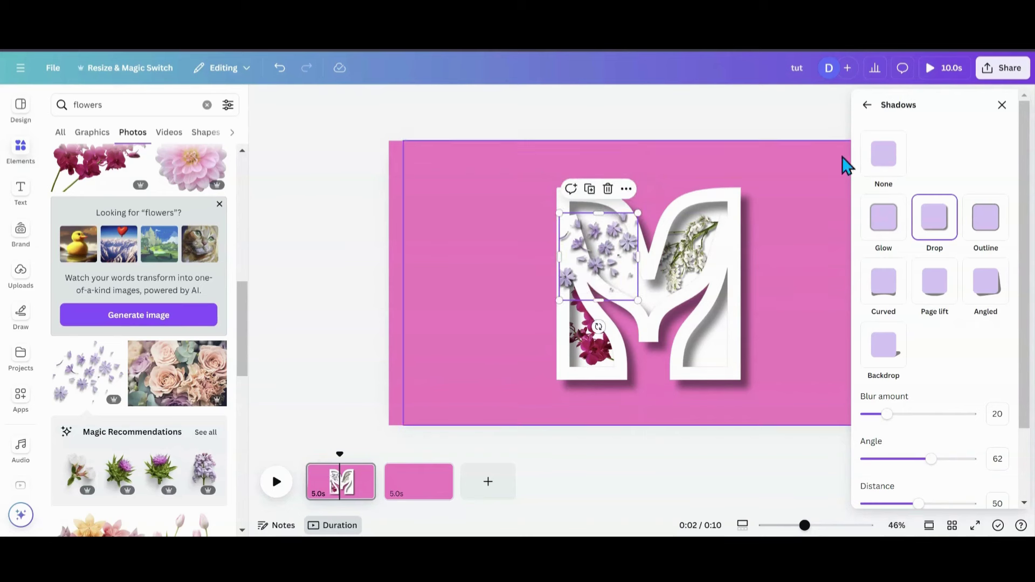
Step: Move the lilac blossoms layer directly below the hollow M
left_click(1002, 105)
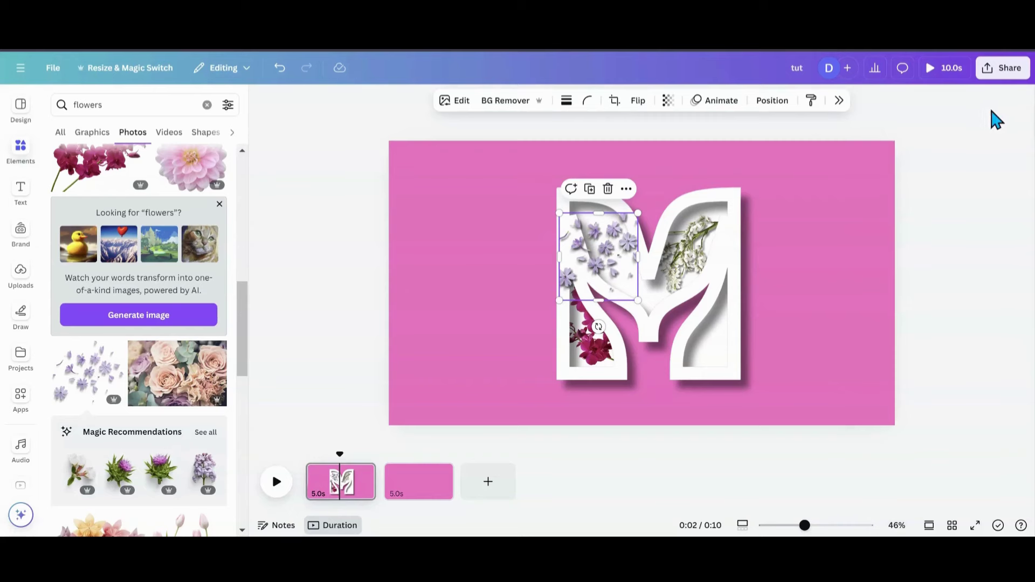
left_click(839, 101)
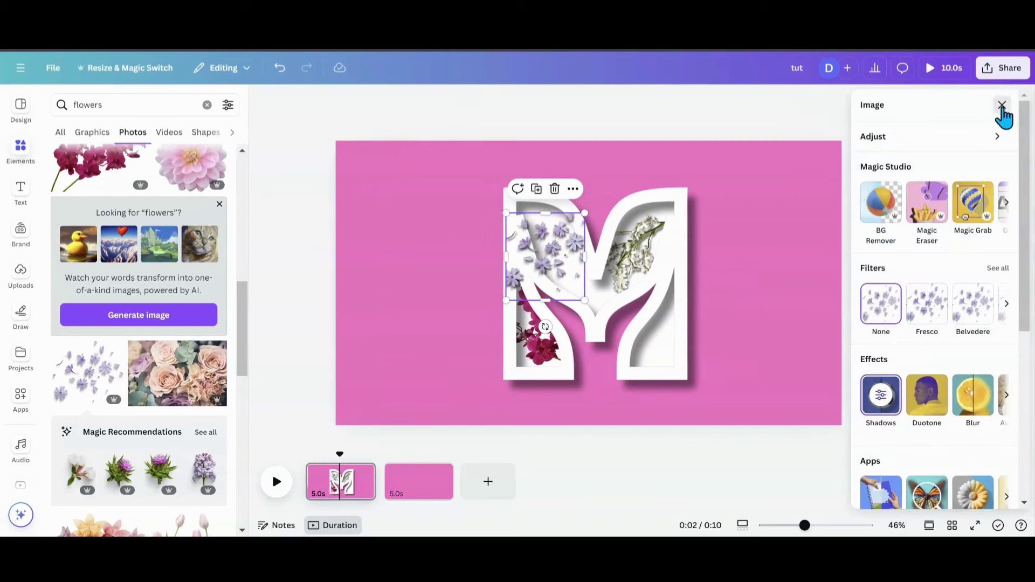
left_click(1001, 106)
left_click(772, 101)
left_click_drag(926, 213, 919, 270)
Step: Insert the pink tulips photo from the flower results and shrink it over the M's lower-right opening
scroll(168, 387, "down", 4)
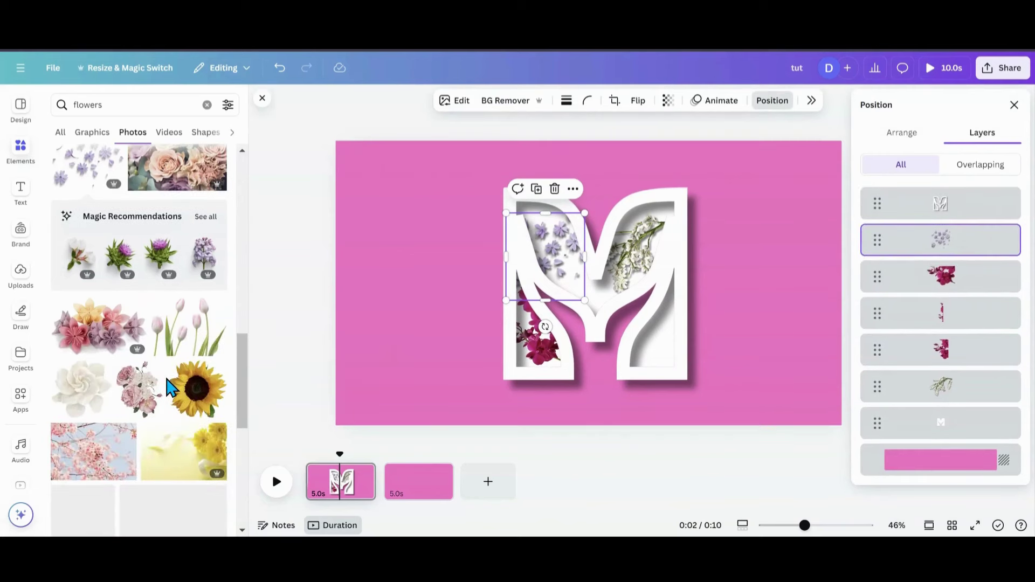
left_click(180, 349)
left_click_drag(550, 340, 628, 372)
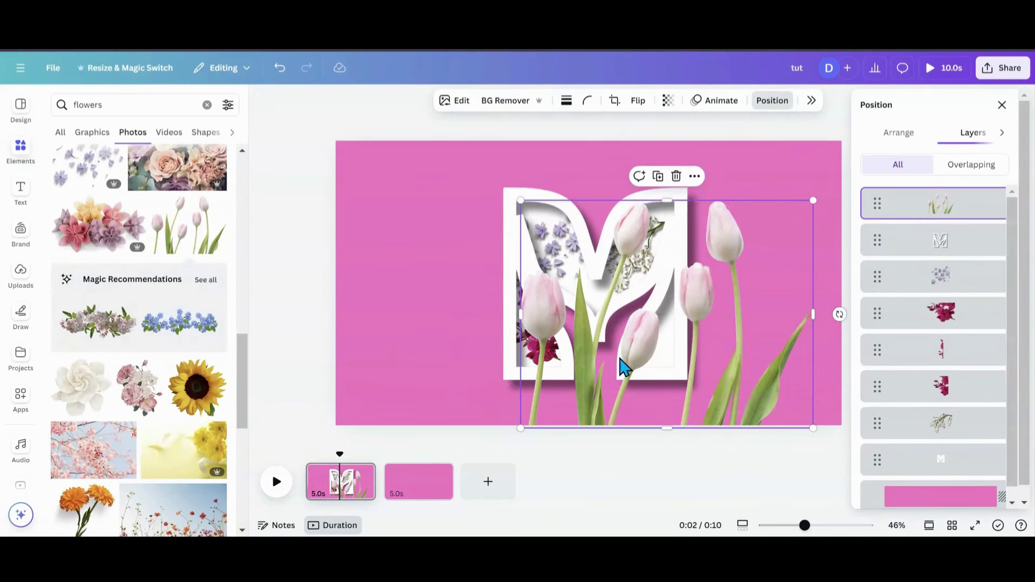
left_click_drag(521, 201, 716, 347)
left_click_drag(761, 380, 680, 338)
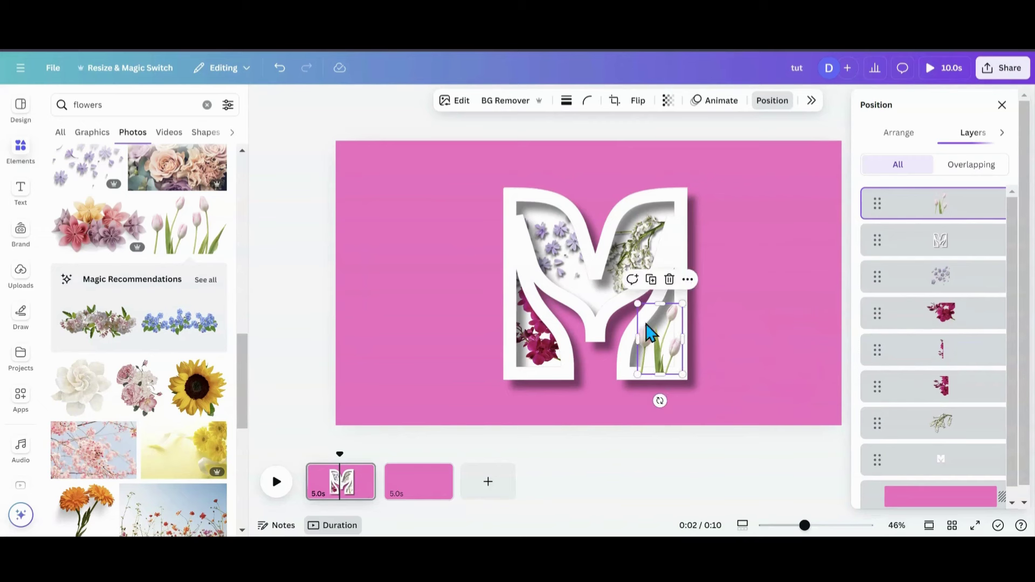
Step: Fine-tune the tulips' size and position in the lower-right opening and move their layer directly below the hollow M
left_click_drag(637, 306, 640, 311)
left_click_drag(667, 353, 664, 353)
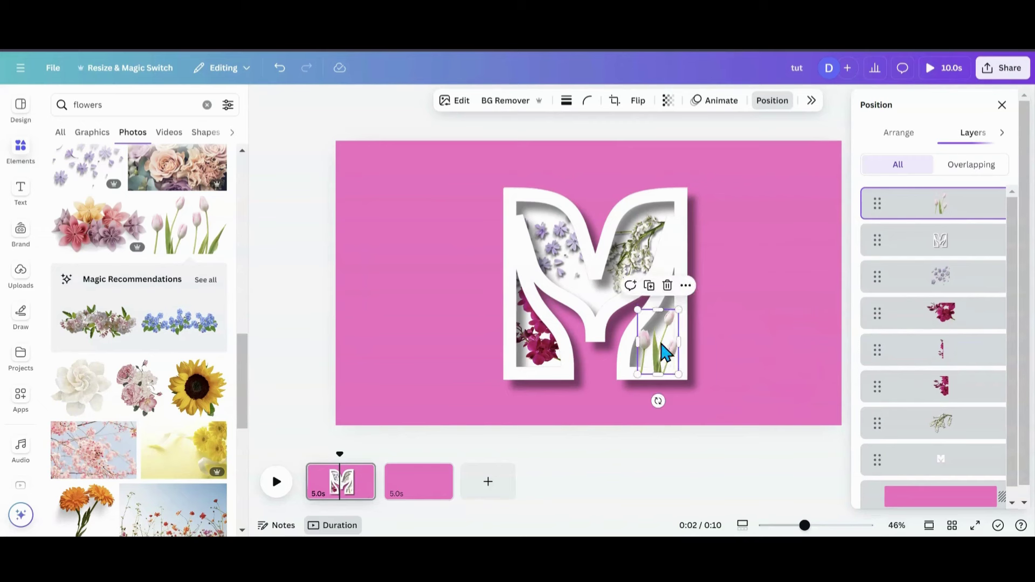
left_click_drag(941, 215, 939, 244)
left_click(818, 352)
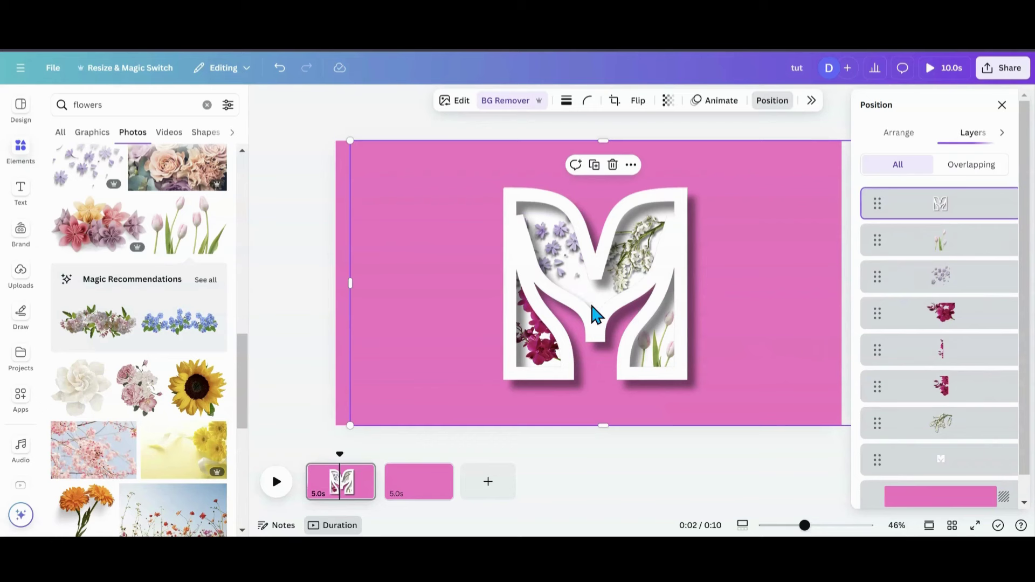
Step: Recolor the solid M behind the flowers to light turquoise from the default solid colors
left_click(941, 463)
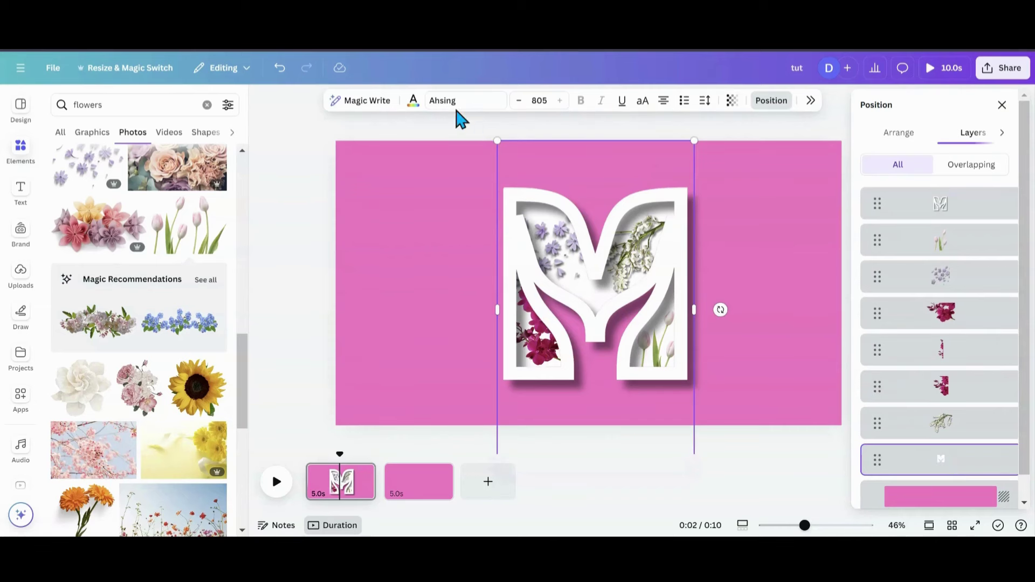
left_click(414, 102)
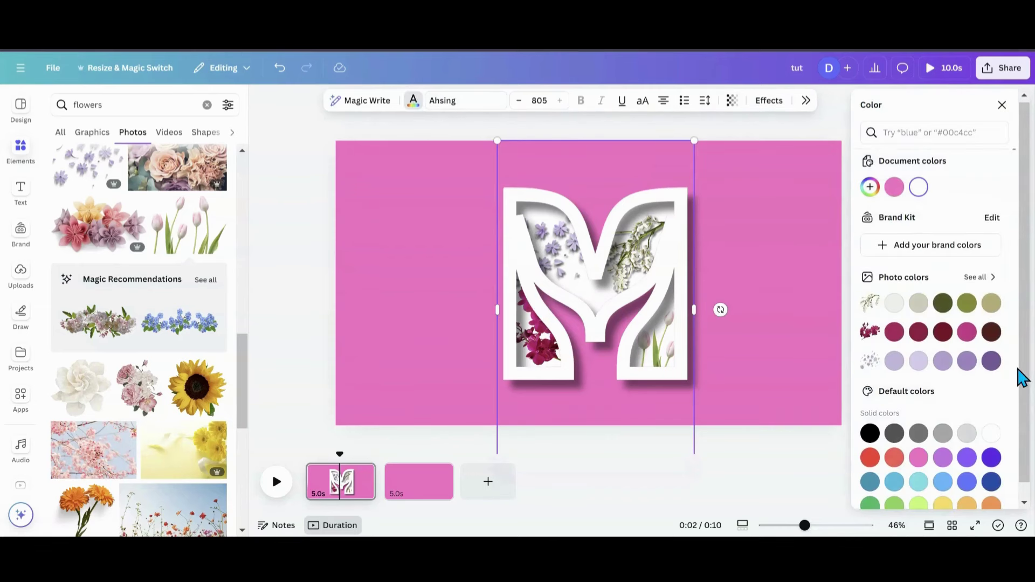
scroll(1016, 378, "down", 1)
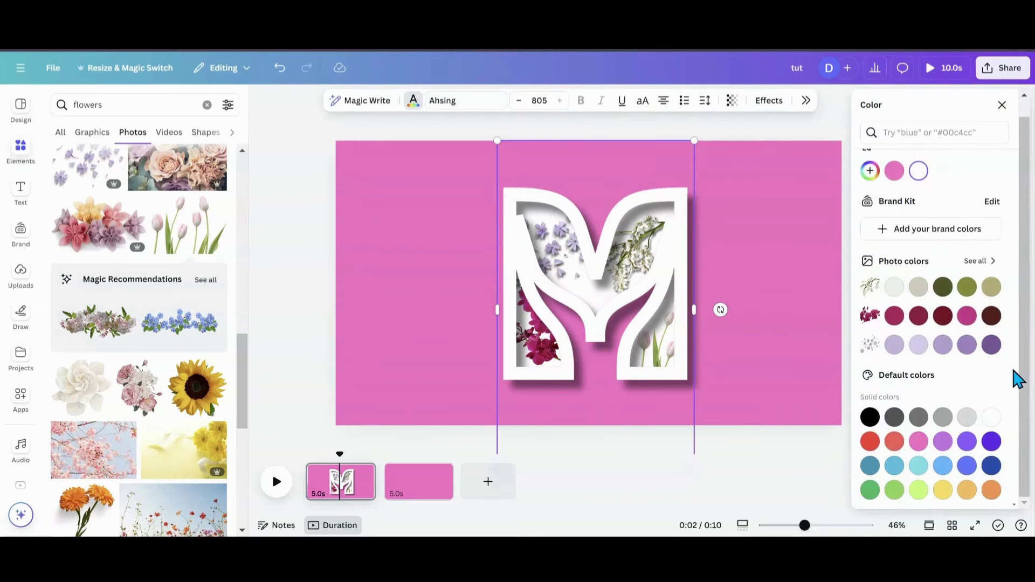
left_click(919, 466)
left_click(782, 270)
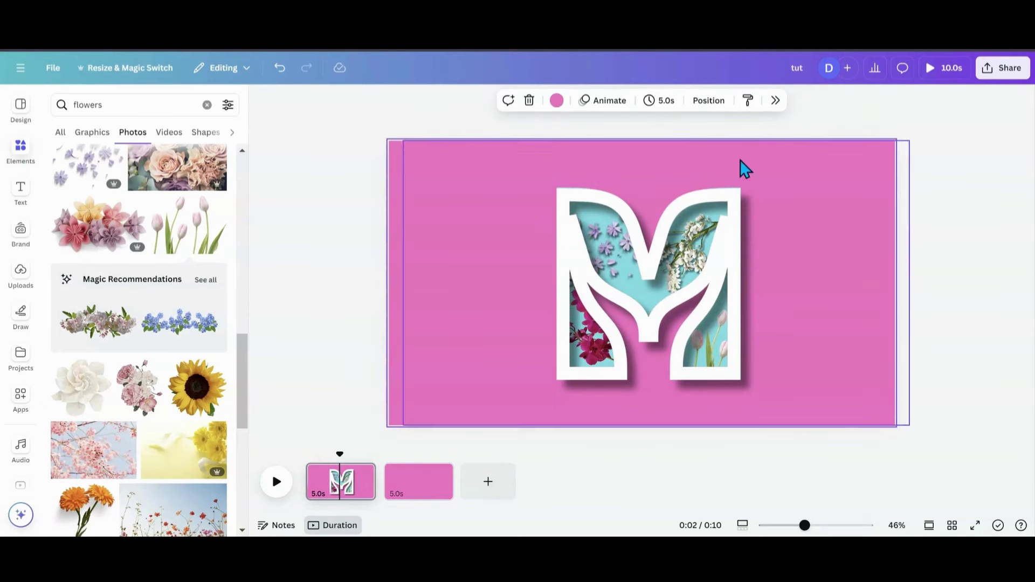
Step: Duplicate the hollow M, move the copy aside, and set its drop shadow angle to 34
left_click(708, 102)
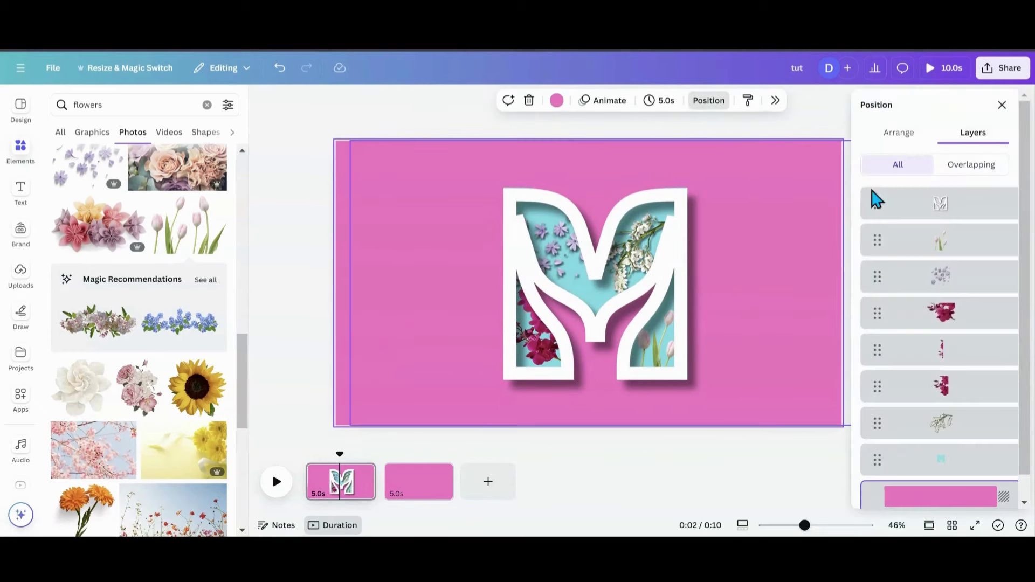
left_click(947, 208)
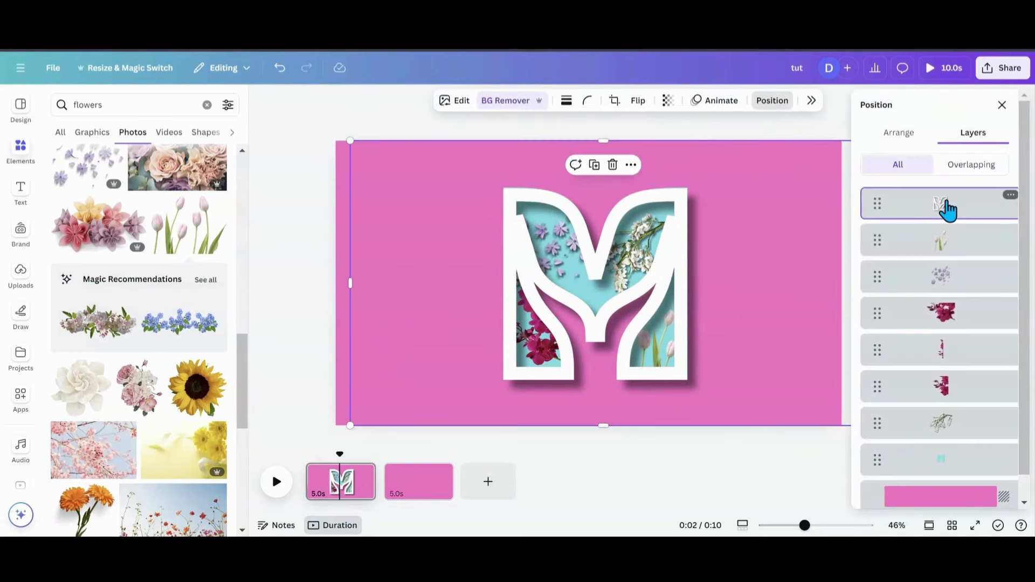
left_click(594, 164)
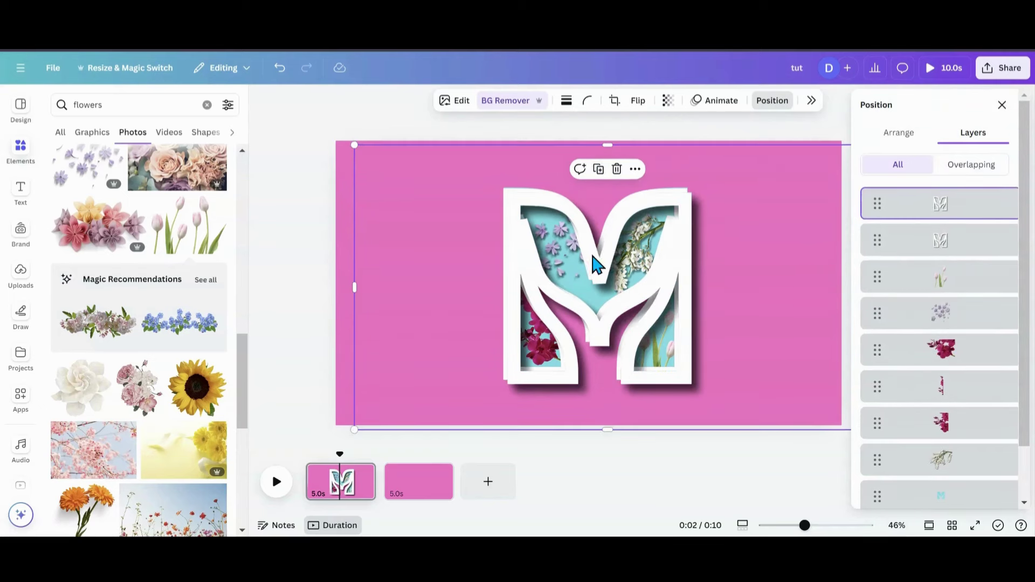
left_click_drag(597, 261, 443, 258)
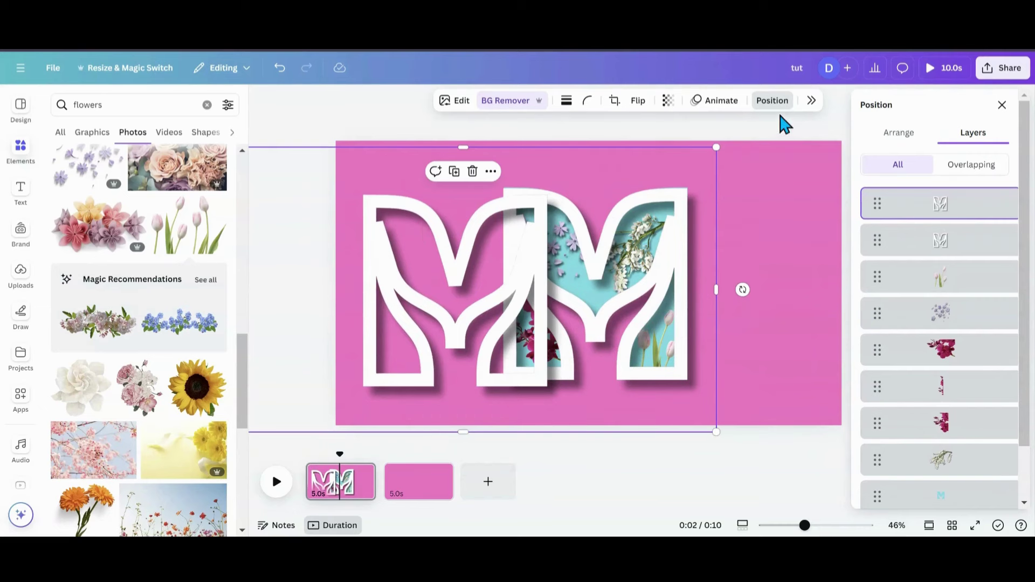
left_click(811, 102)
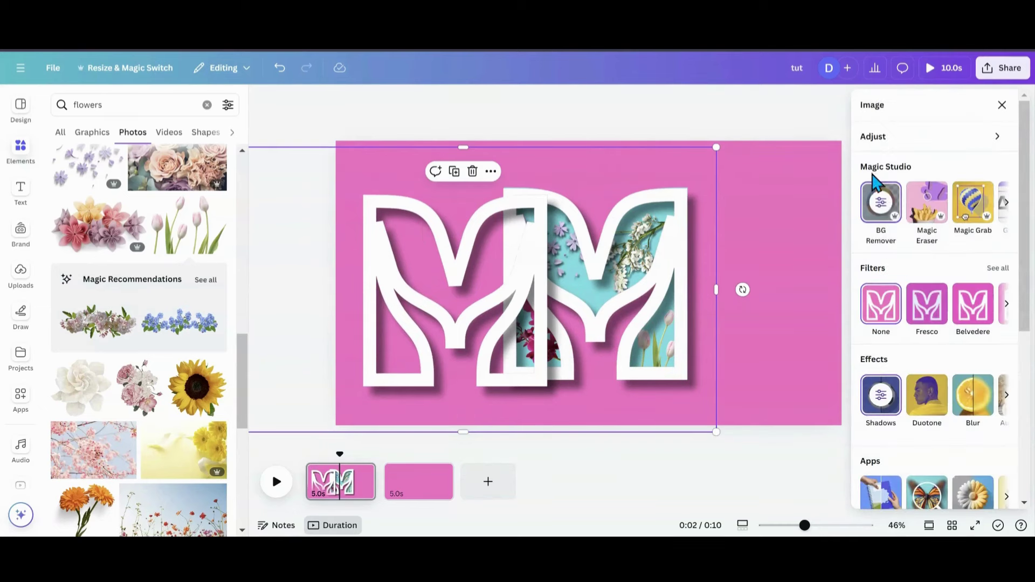
left_click(882, 397)
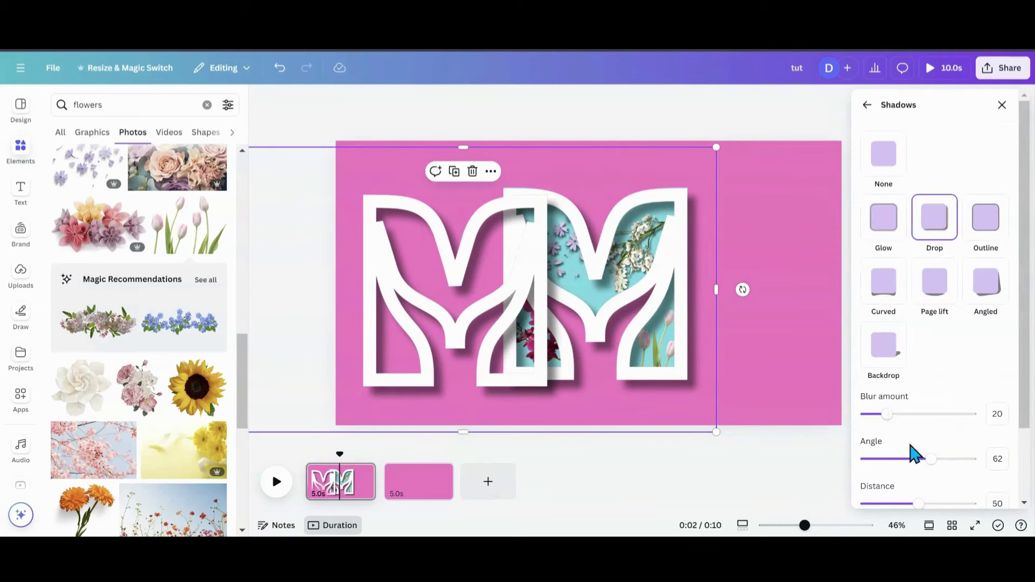
left_click_drag(932, 459, 902, 463)
Step: Align the hollow M copy over the original M and enlarge it slightly to match
left_click_drag(479, 324, 601, 307)
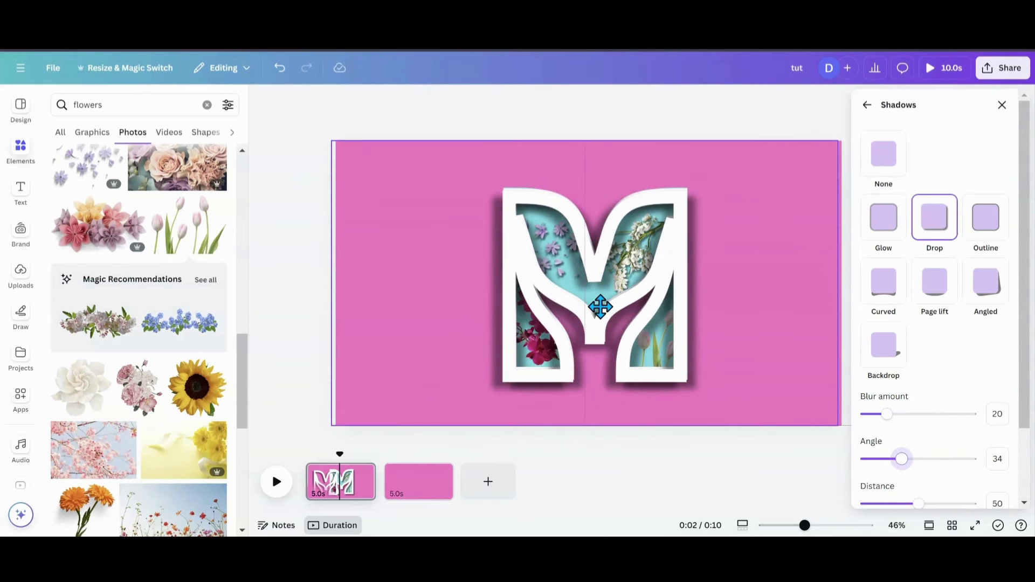
left_click_drag(600, 307, 600, 308)
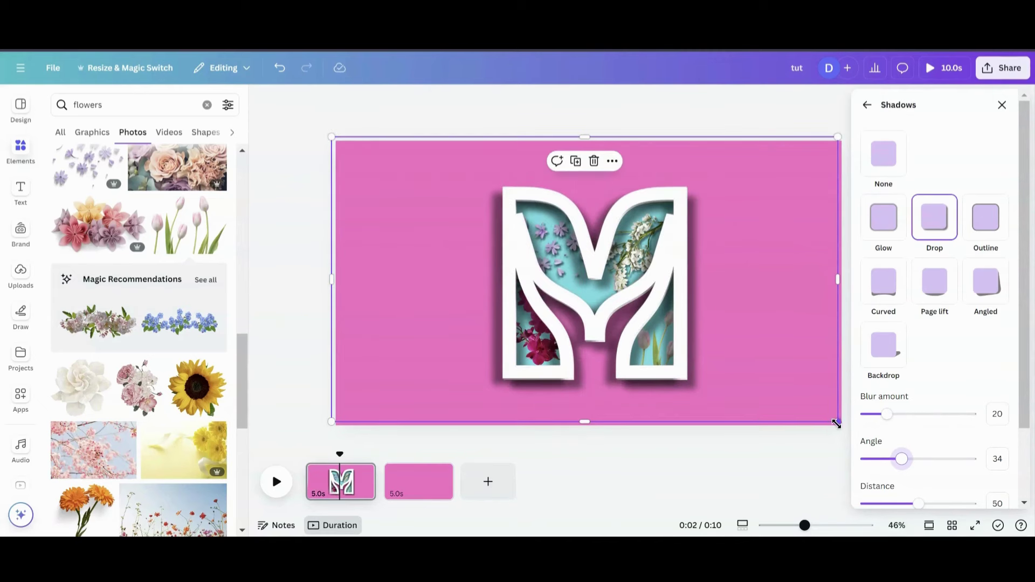
left_click_drag(836, 423, 837, 427)
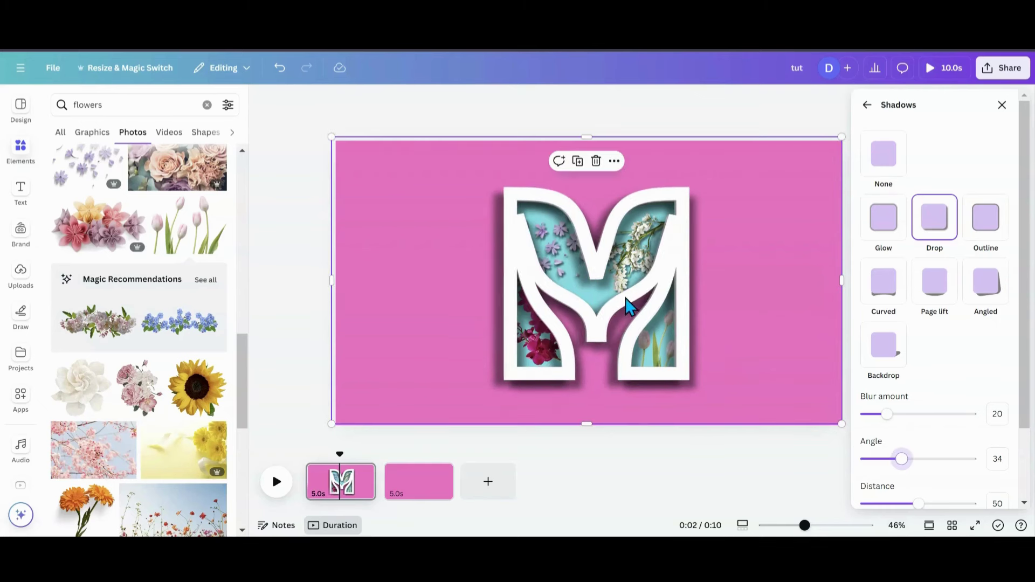
Step: Duplicate the top hollow M again, move the copy aside, and set its drop shadow angle to 21
left_click(577, 161)
left_click_drag(536, 287, 424, 296)
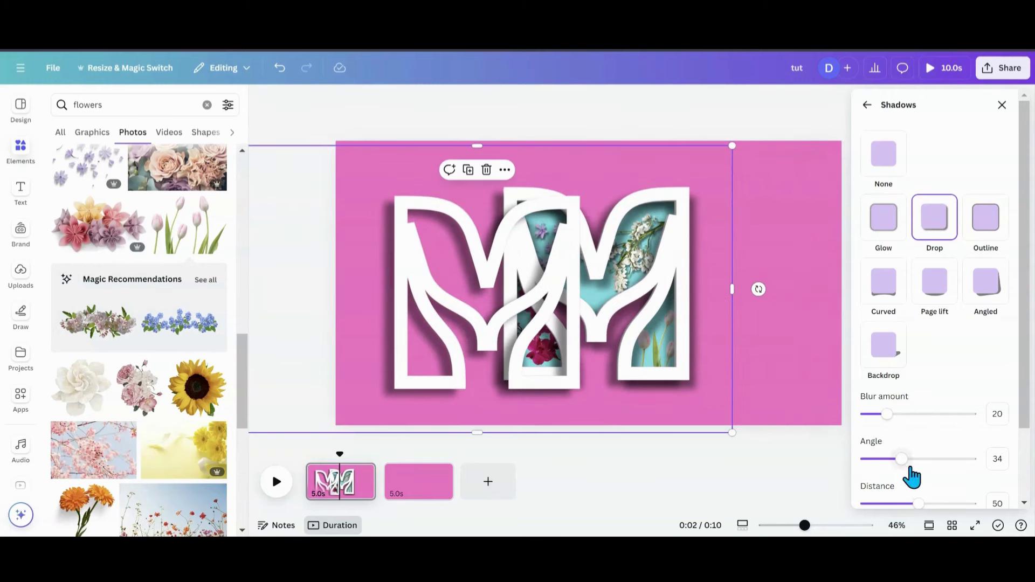
left_click_drag(907, 465, 888, 467)
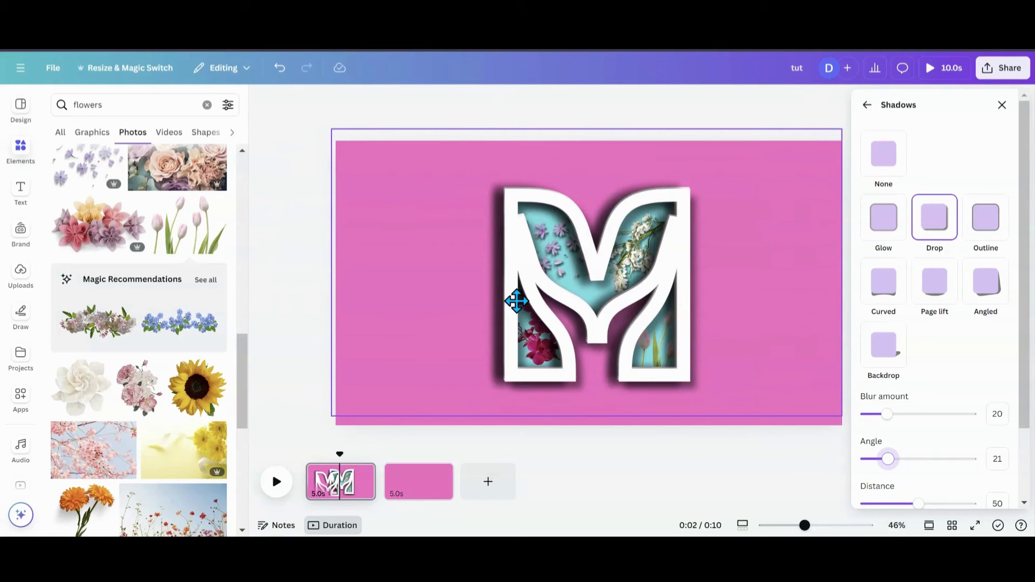
Step: Place the second hollow M copy exactly over the flower-filled M and close the open side panels
left_click(516, 301)
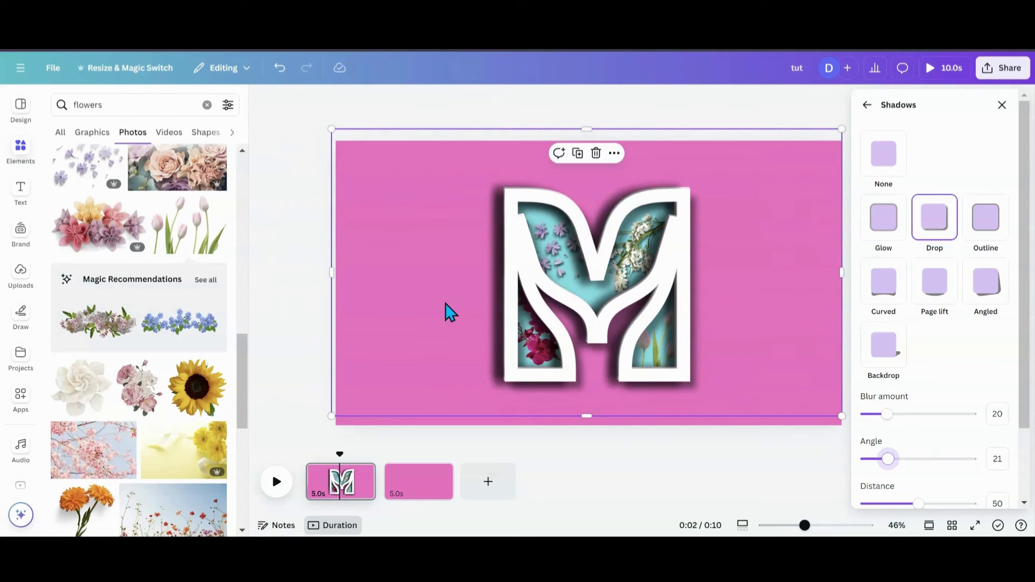
key("Escape")
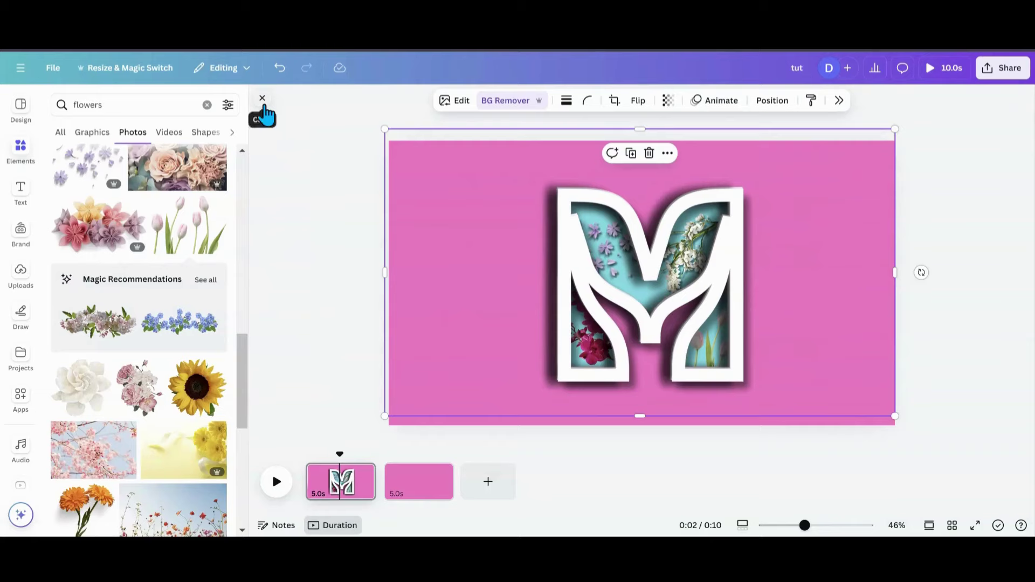
left_click(261, 110)
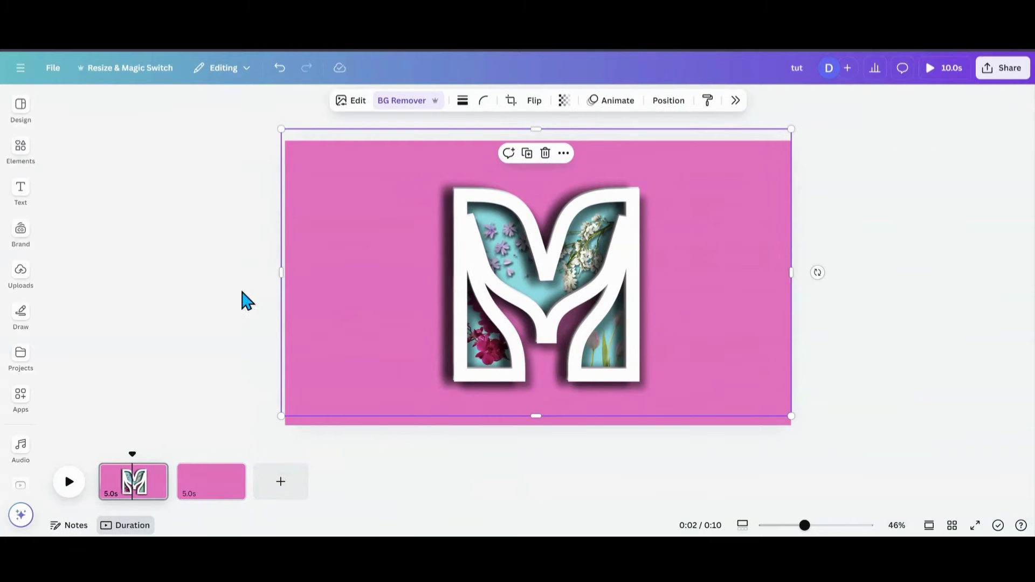
Step: Open the second, empty pink page and add the uploaded shadow-box name image with the black background to it
left_click(197, 491)
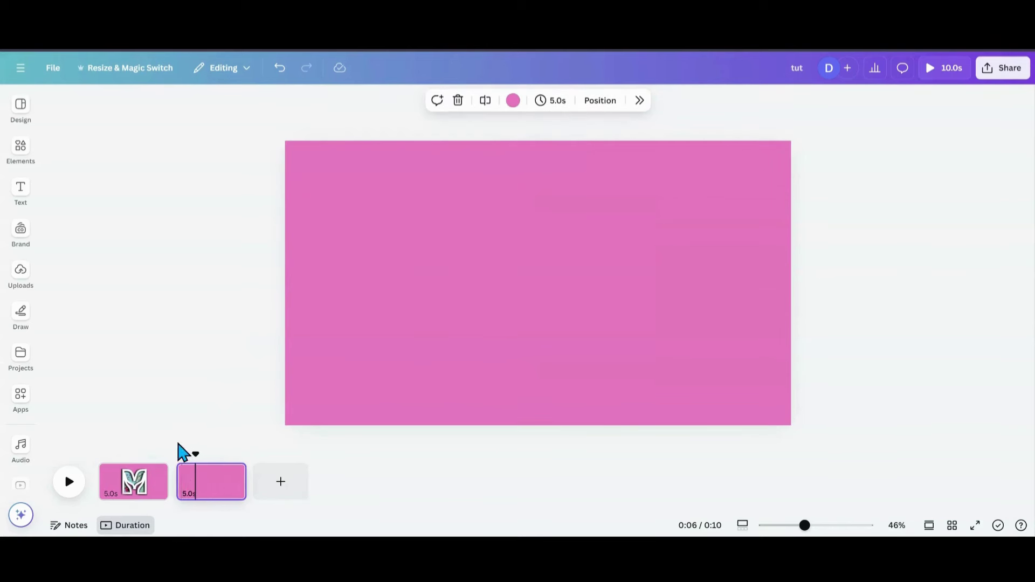
left_click(20, 154)
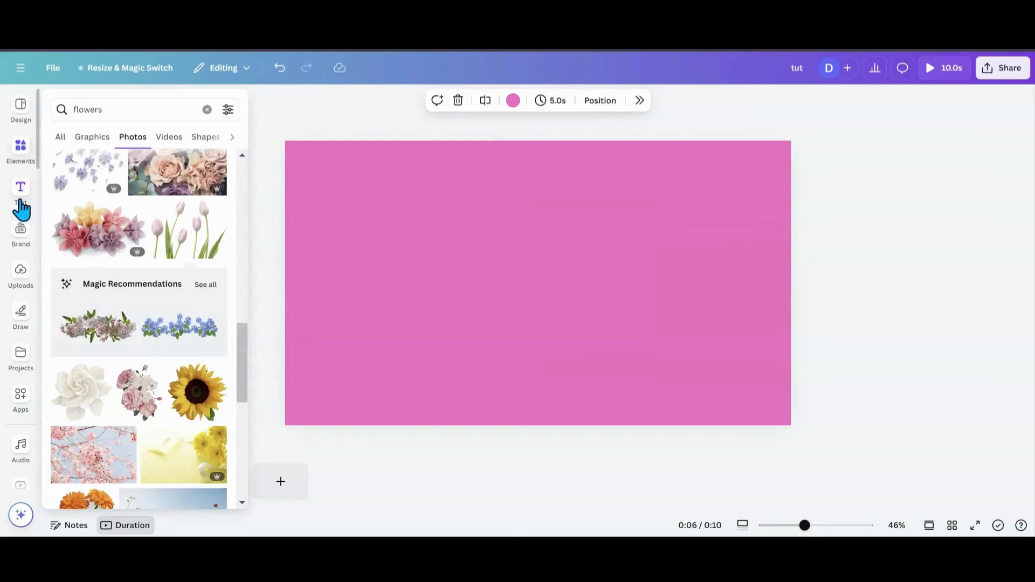
left_click(20, 232)
left_click(20, 272)
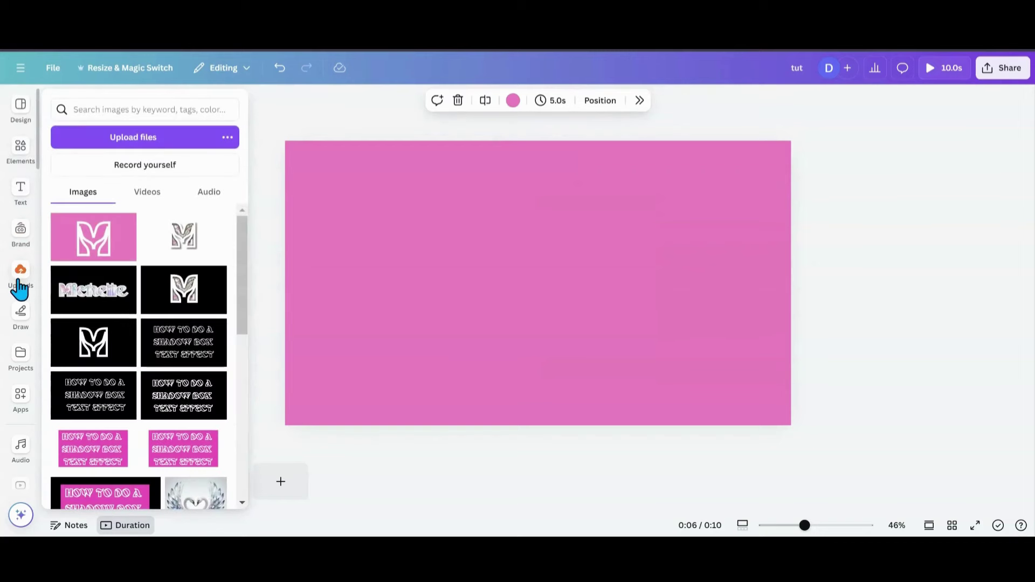
left_click(81, 300)
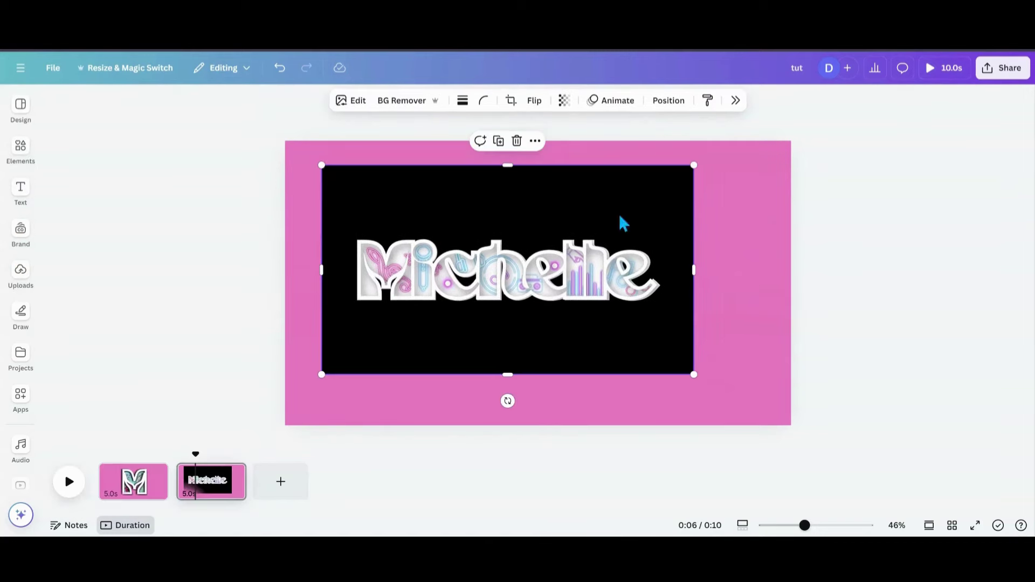
Step: Enlarge the name image until its black background covers the whole page, repositioning it over the page
left_click_drag(691, 167, 803, 109)
left_click_drag(571, 267, 579, 309)
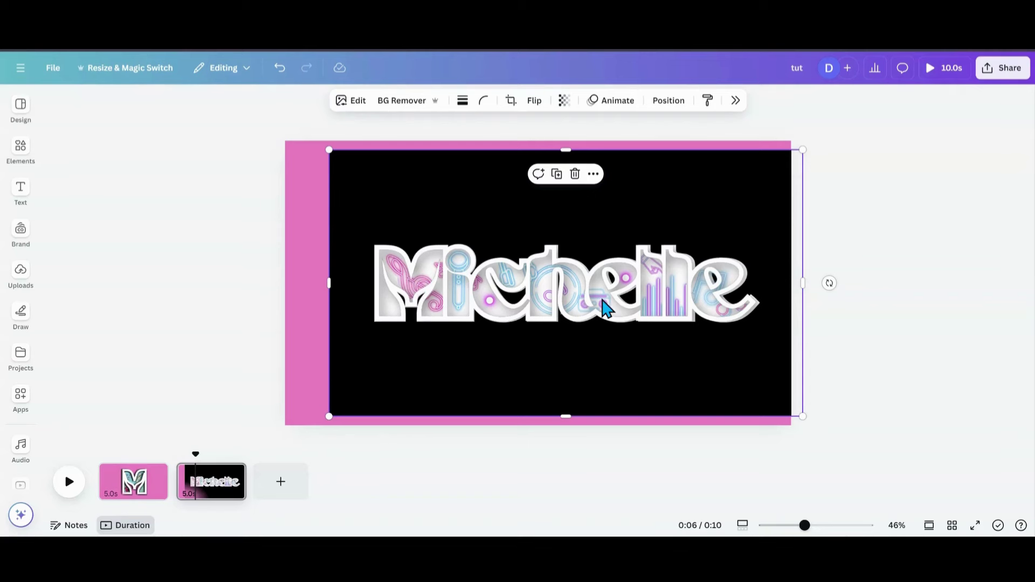
left_click_drag(606, 309, 598, 307)
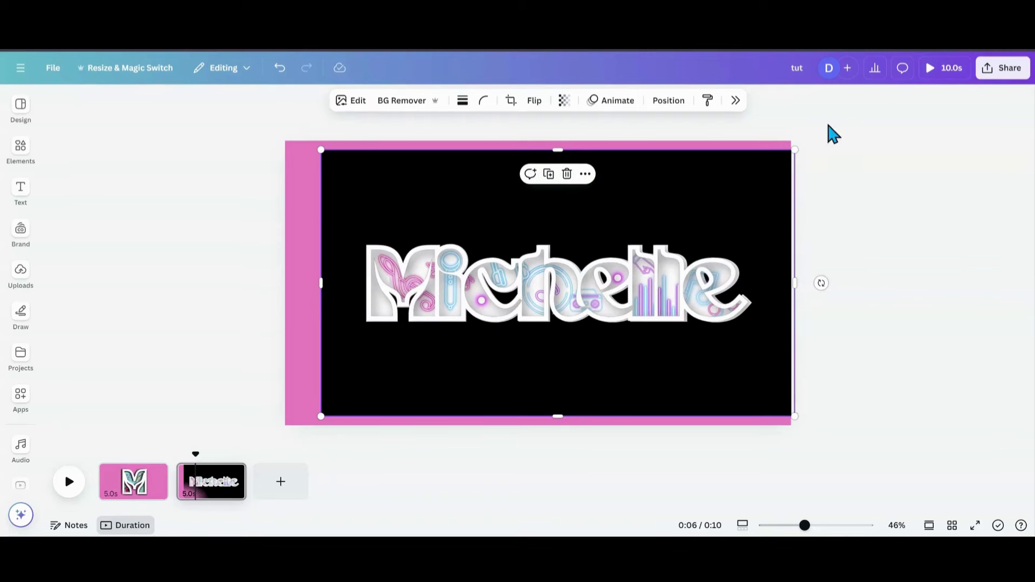
left_click_drag(794, 148, 932, 79)
left_click_drag(539, 262, 439, 307)
Step: Slide the enlarged name image back and forth across the page to examine the neon graphics and shadows inside each letter
key("shift+Left")
key("shift+Left")
key("shift+Left")
key("shift+Left")
key("shift+Left")
key("shift+Left")
key("shift+Left")
key("shift+Left")
key("shift+Left")
key("shift+Left")
key("shift+Left")
key("shift+Left")
key("shift+Left")
key("shift+Left")
key("shift+Left")
key("shift+Left")
key("shift+Left")
key("shift+Left")
key("shift+Left")
key("shift+Left")
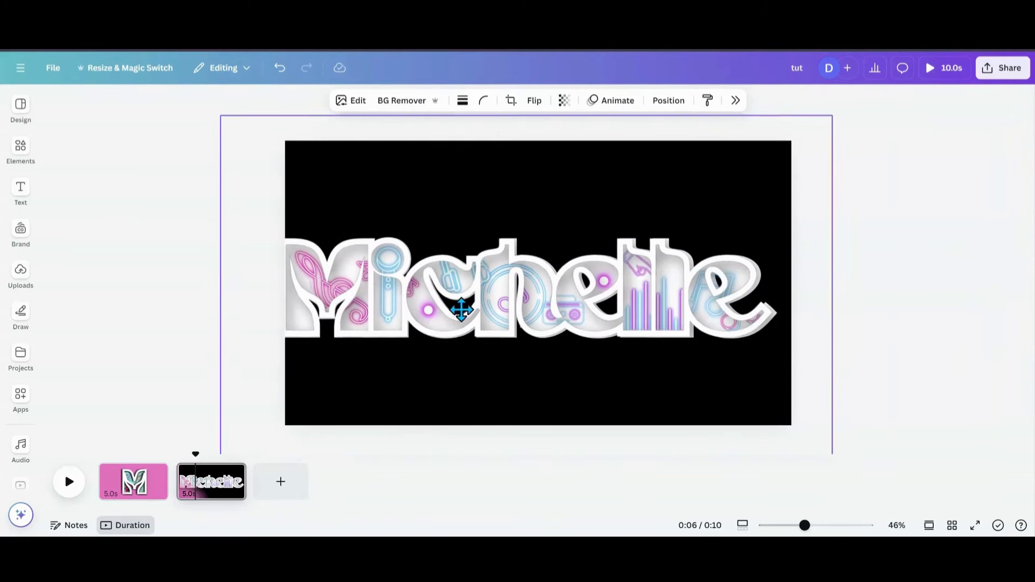
key("shift+Left")
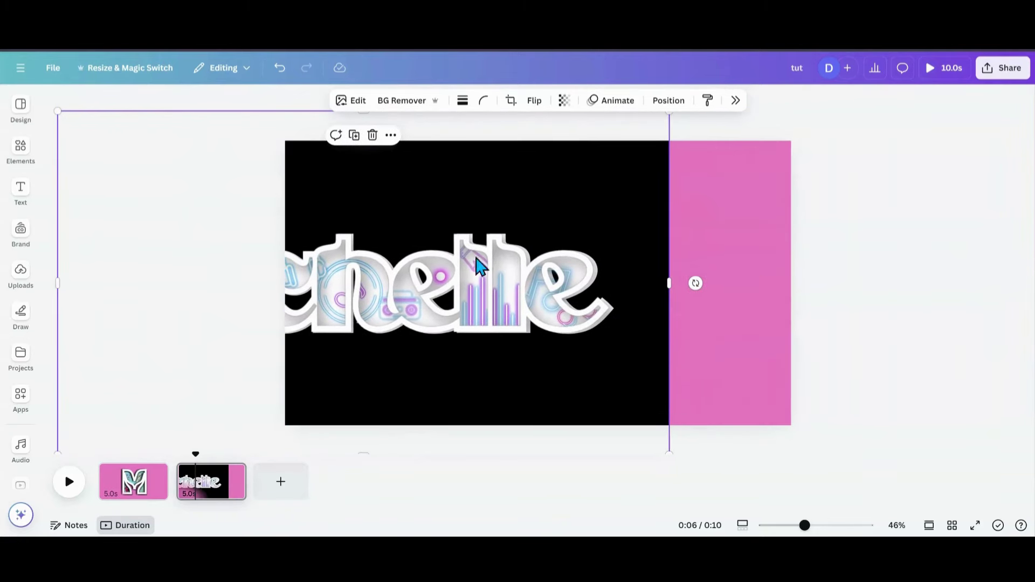
mouse_move(526, 315)
left_mouse_down()
mouse_move(689, 307)
mouse_move(525, 308)
left_mouse_up()
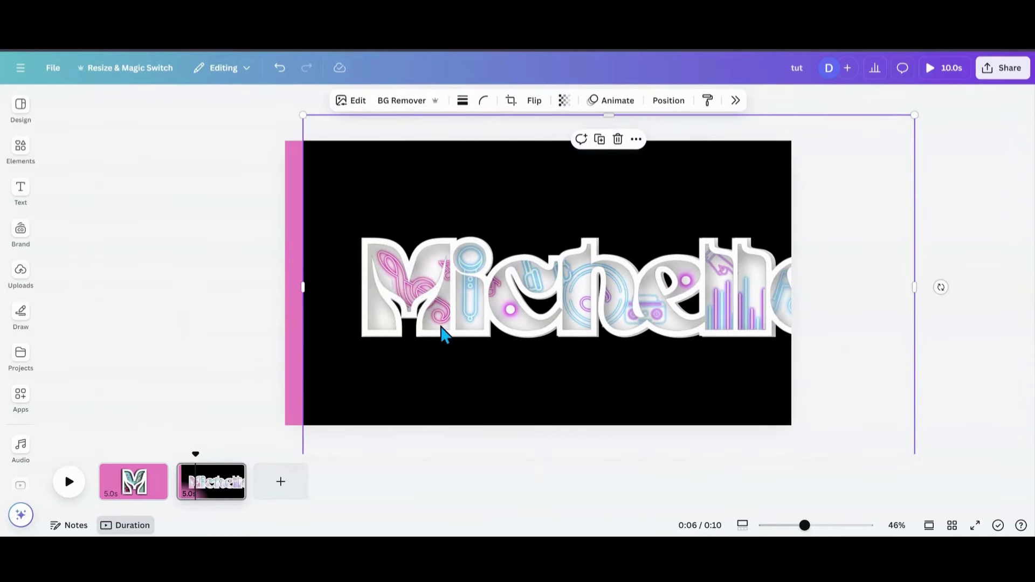
left_click_drag(498, 312, 417, 309)
left_click_drag(349, 278, 392, 305)
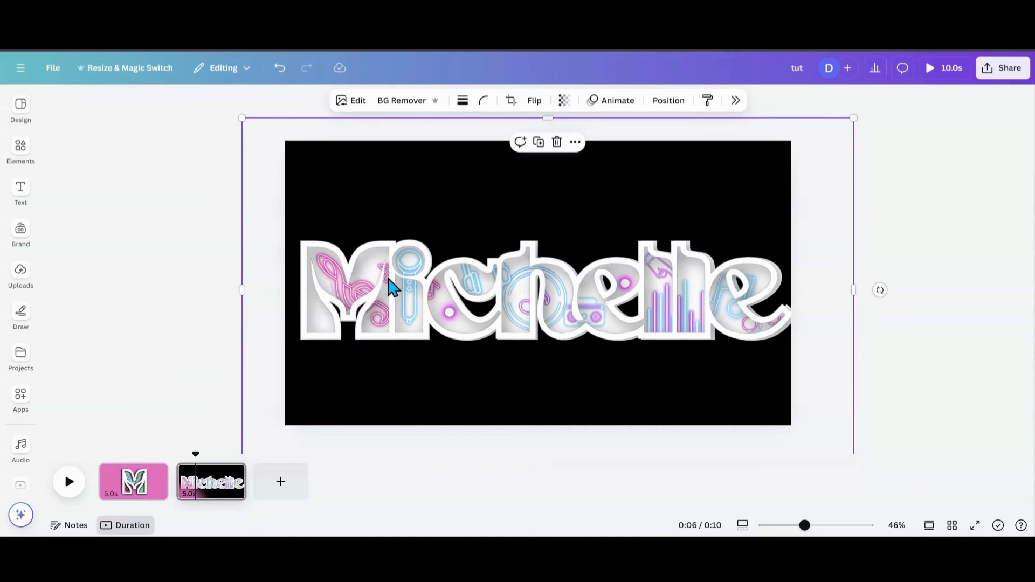
mouse_move(381, 271)
left_mouse_down()
mouse_move(360, 267)
mouse_move(370, 281)
left_mouse_up()
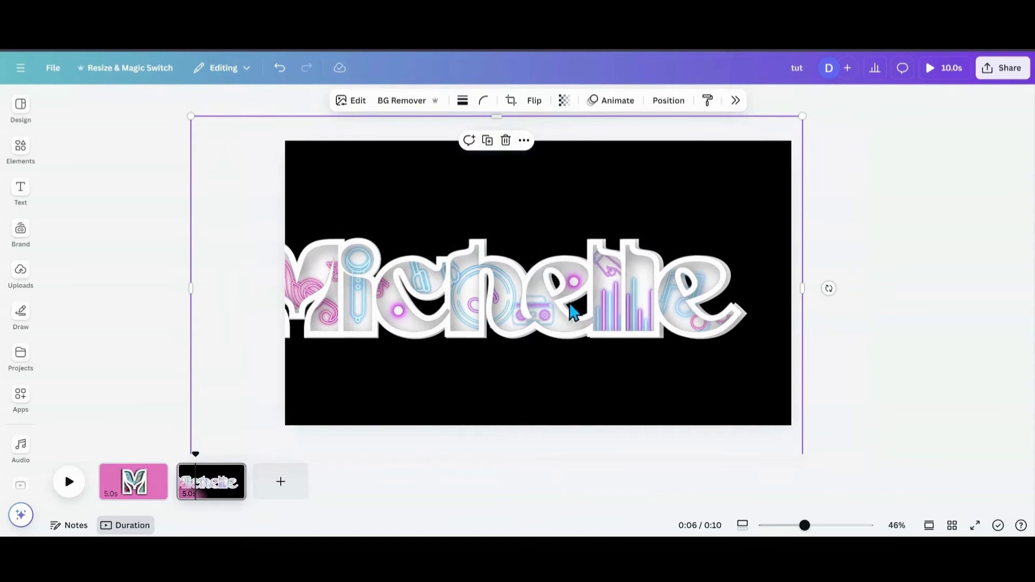
left_click_drag(552, 306, 446, 289)
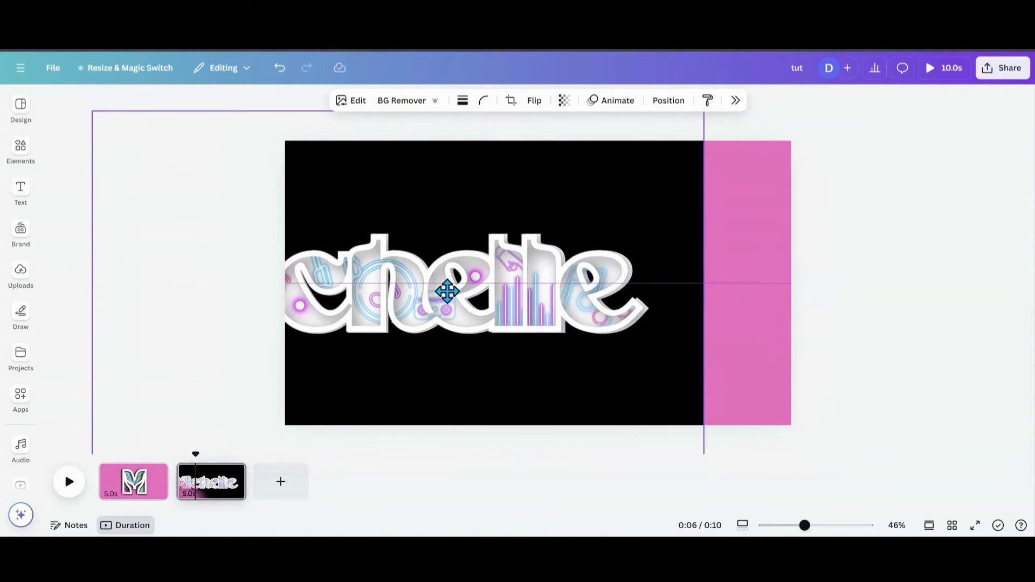
left_click_drag(291, 293, 449, 319)
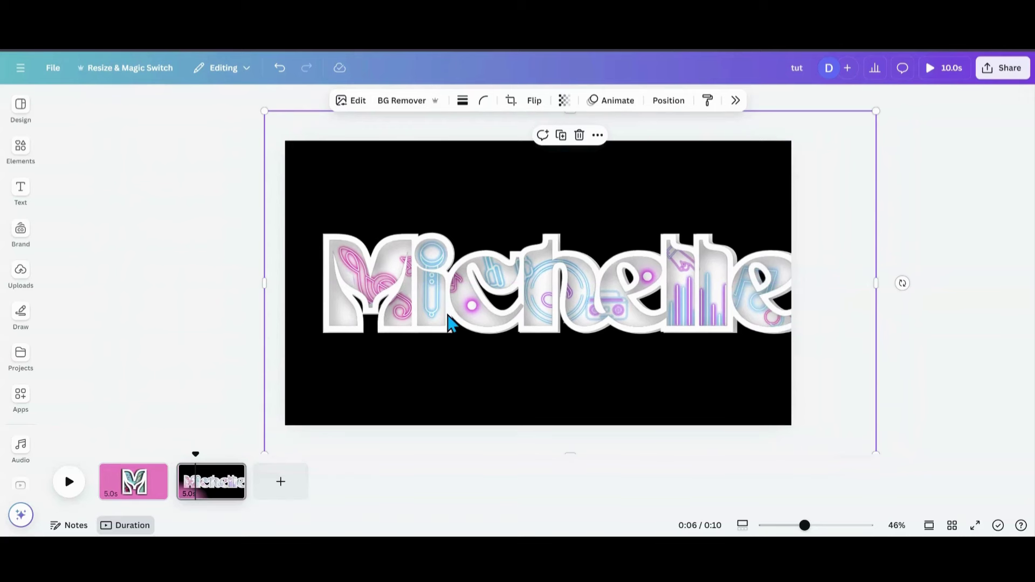